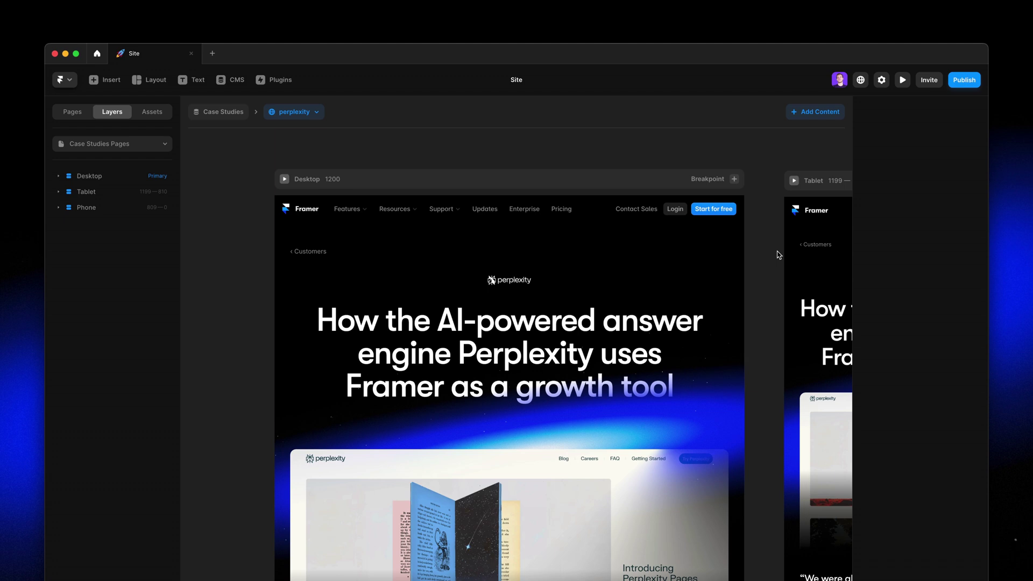
Step: Scroll down the Perplexity case study canvas to reach the article text
scroll(778, 254, "down", 10)
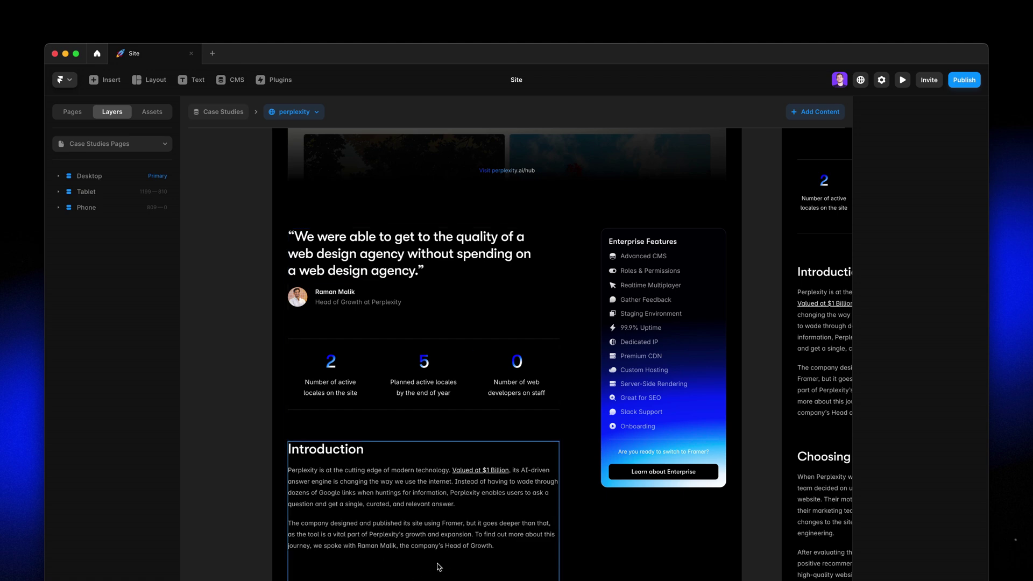
scroll(439, 567, "down", 10)
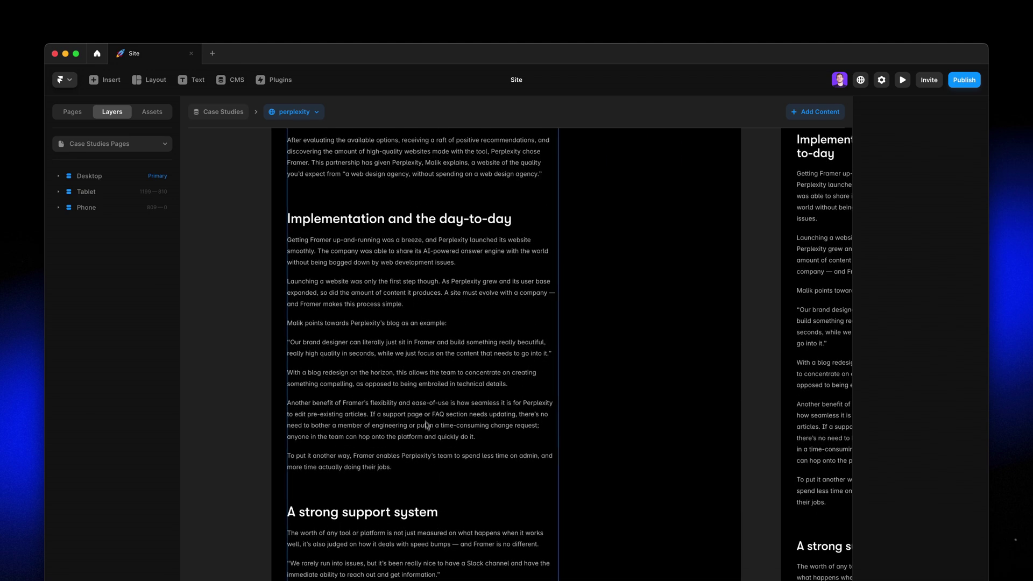
Step: Turn the customer quote paragraph in the Implementation section into a blockquote
double_click(423, 409)
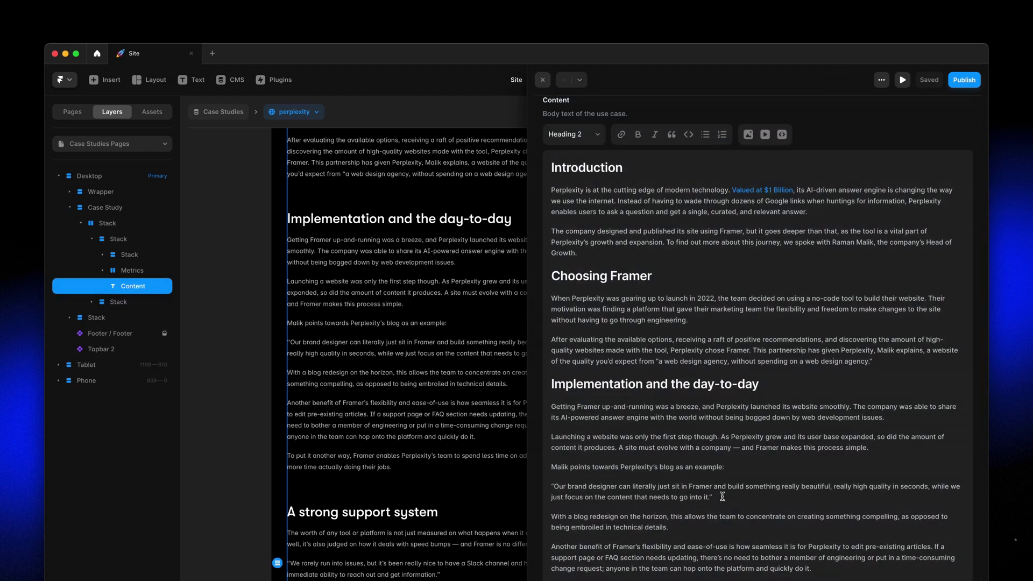
left_click_drag(722, 497, 546, 489)
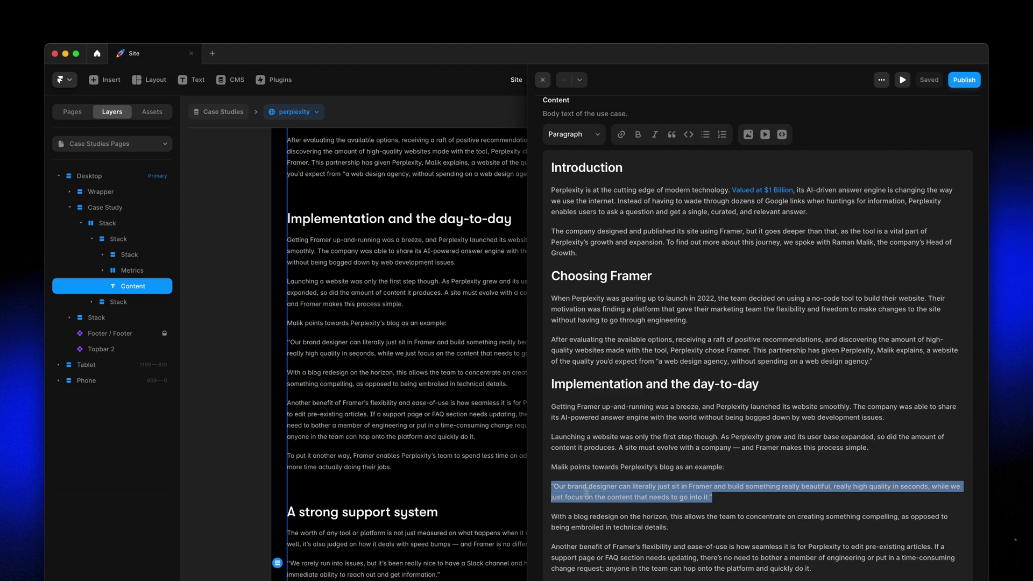
left_click(675, 140)
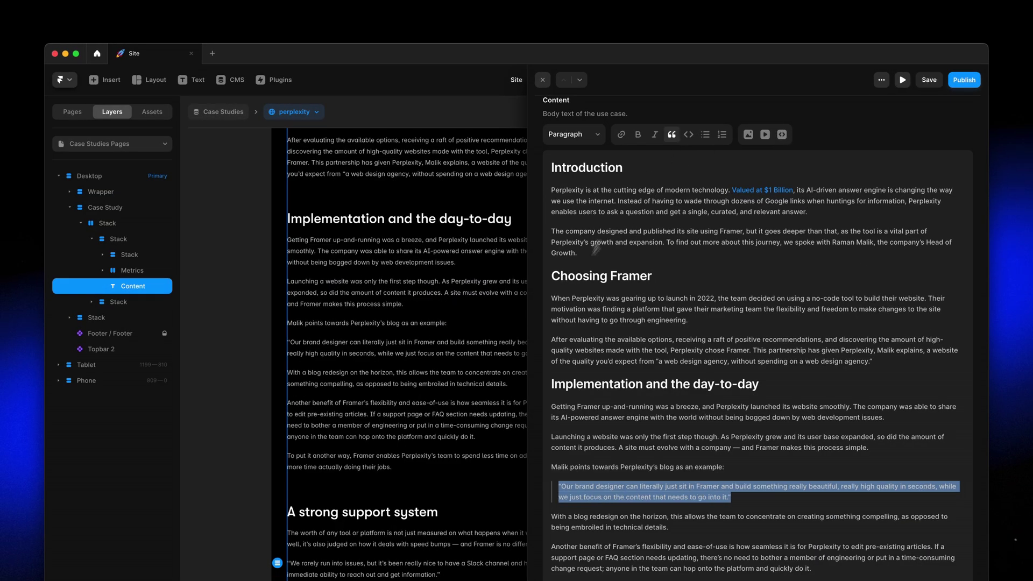
left_click(496, 390)
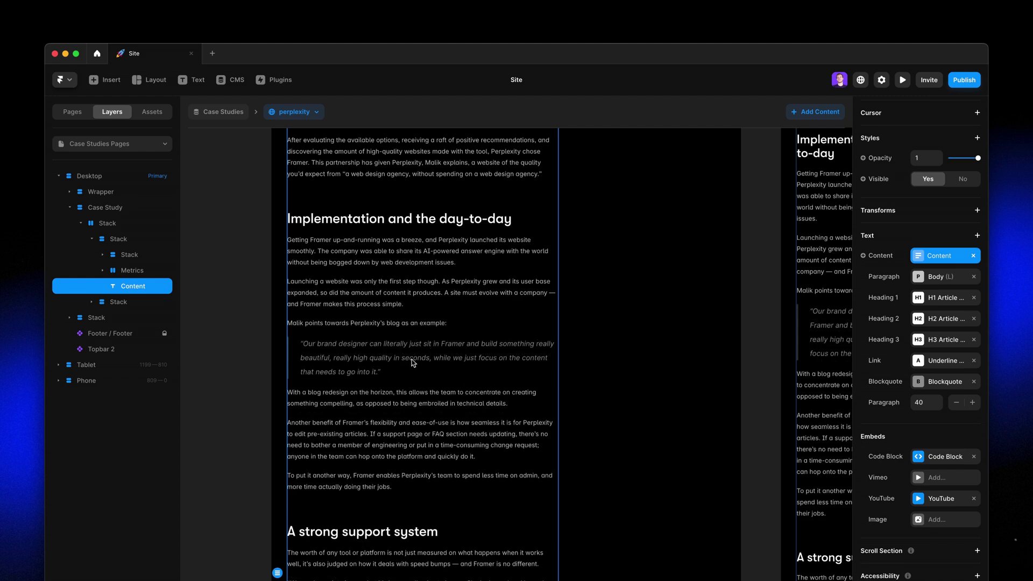
Step: Zoom in on the canvas and bring up the Blockquote Styles list in the properties panel
scroll(412, 362, "up", 5)
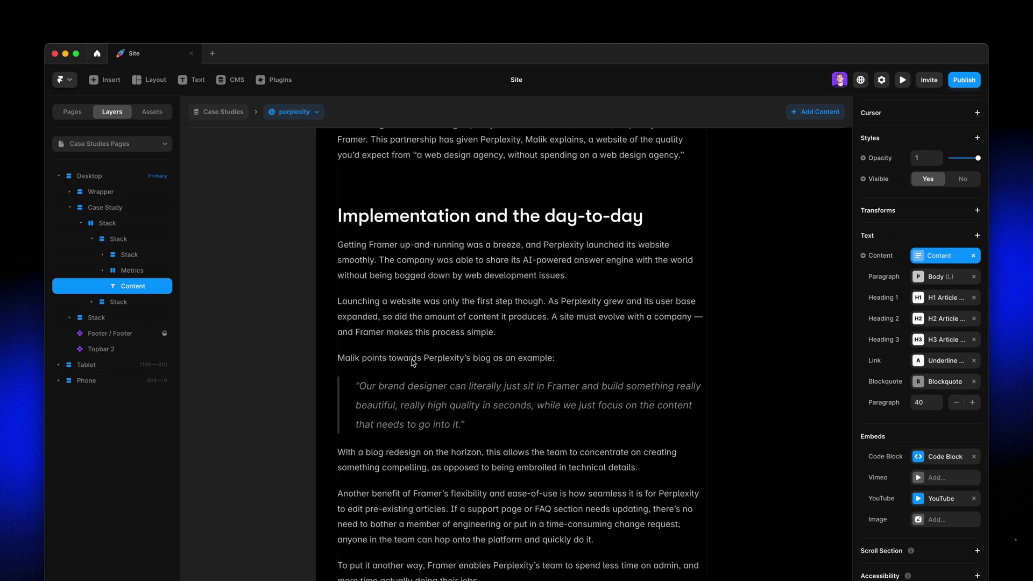
scroll(413, 362, "up", 3)
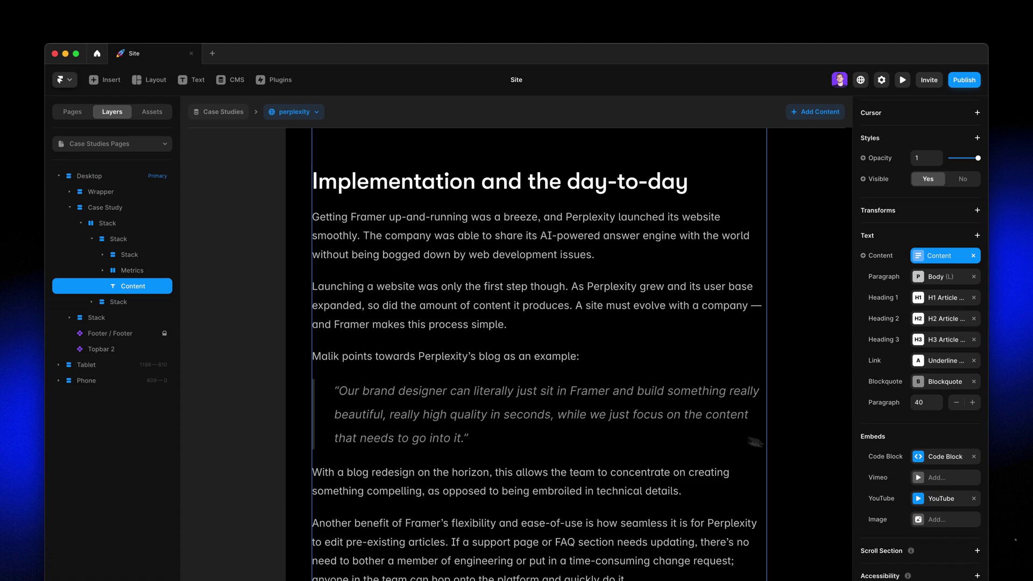
left_click(943, 388)
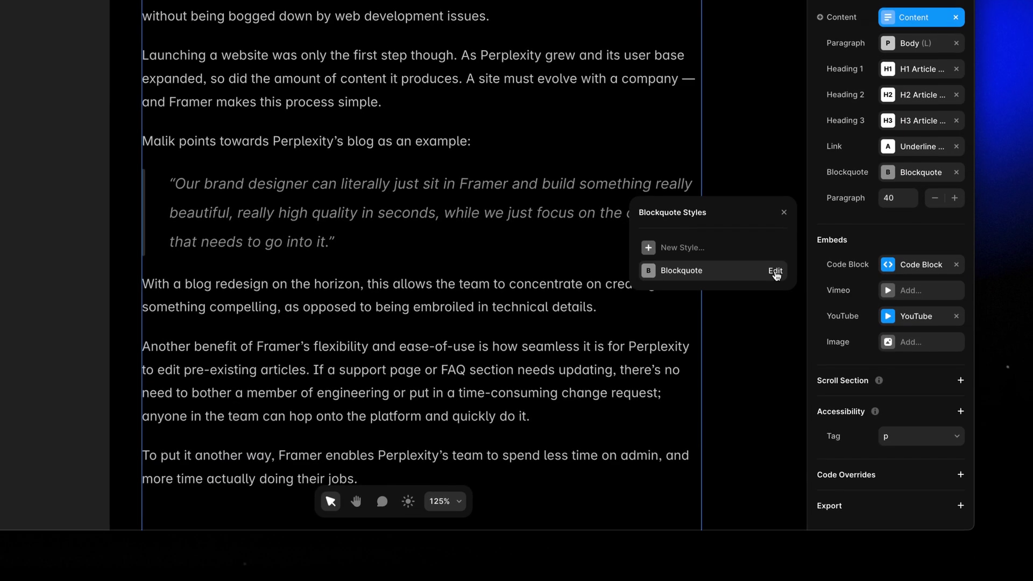
Step: Set the Blockquote style's font to the custom GT Walsheim Medium Oblique
left_click(827, 461)
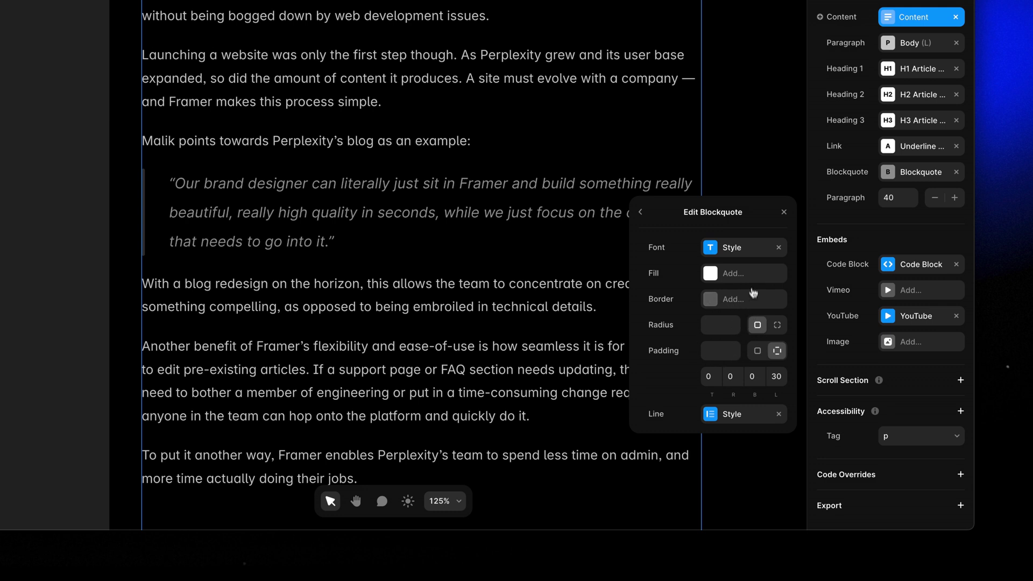
left_click(735, 259)
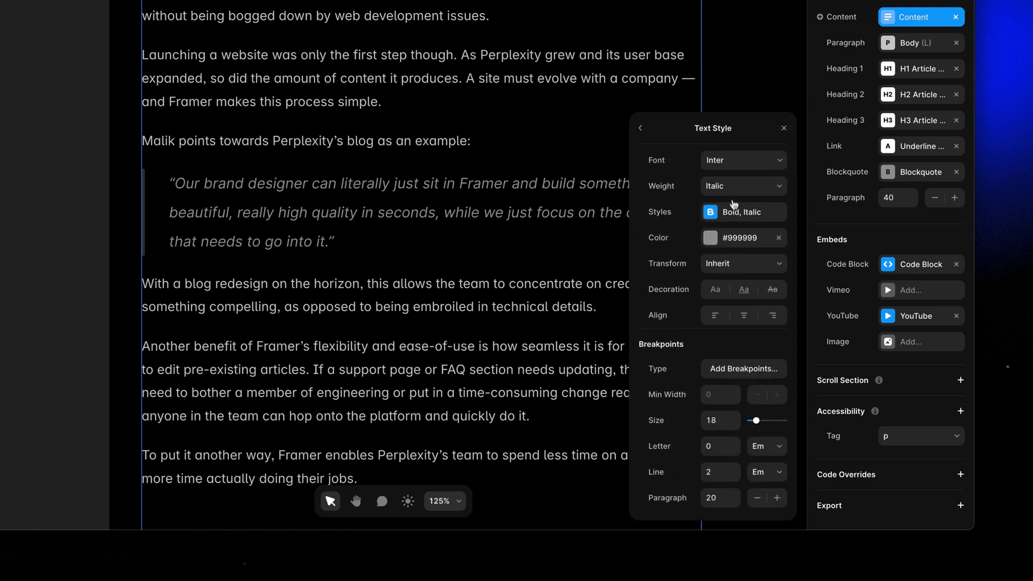
left_click(732, 168)
left_click(740, 266)
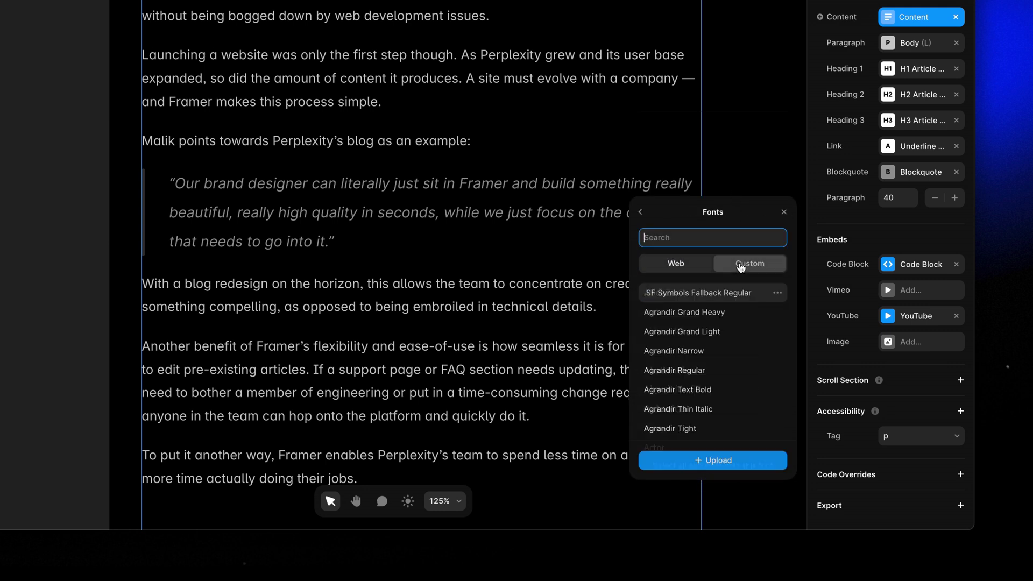
type("gt")
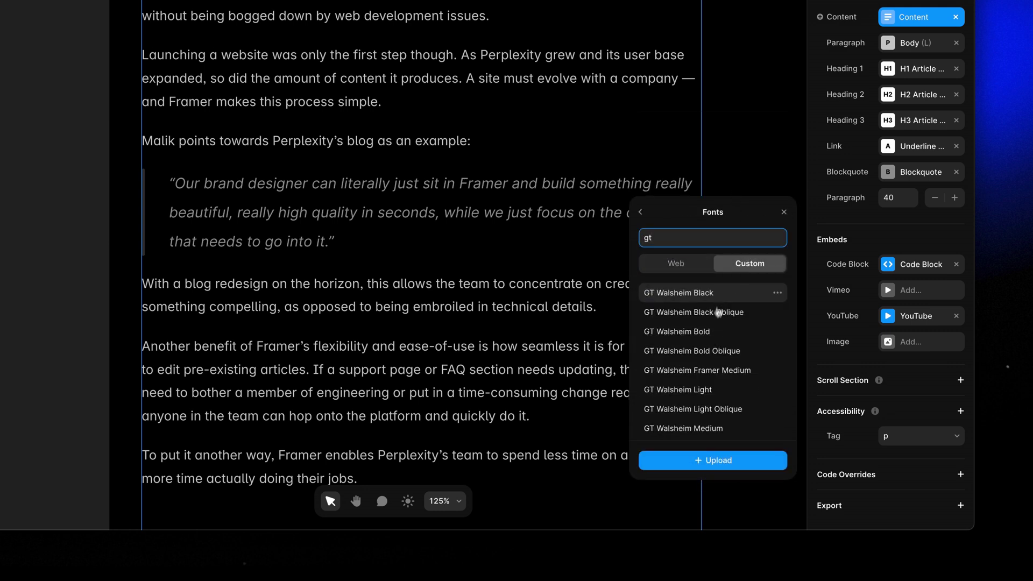
scroll(714, 382, "down", 2)
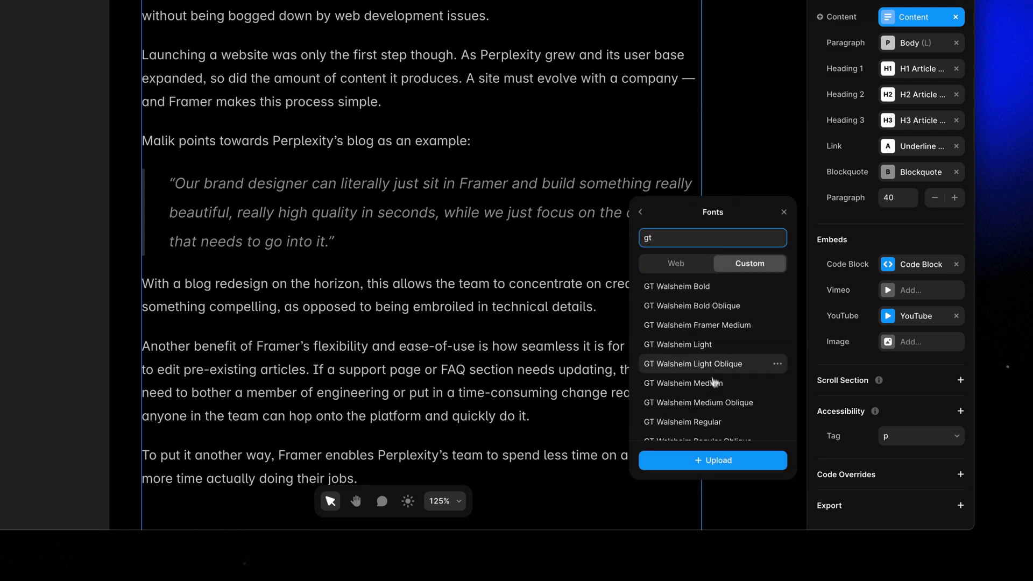
left_click(716, 404)
Step: Make the blockquote text colour white (#FFFFFF)
left_click(642, 216)
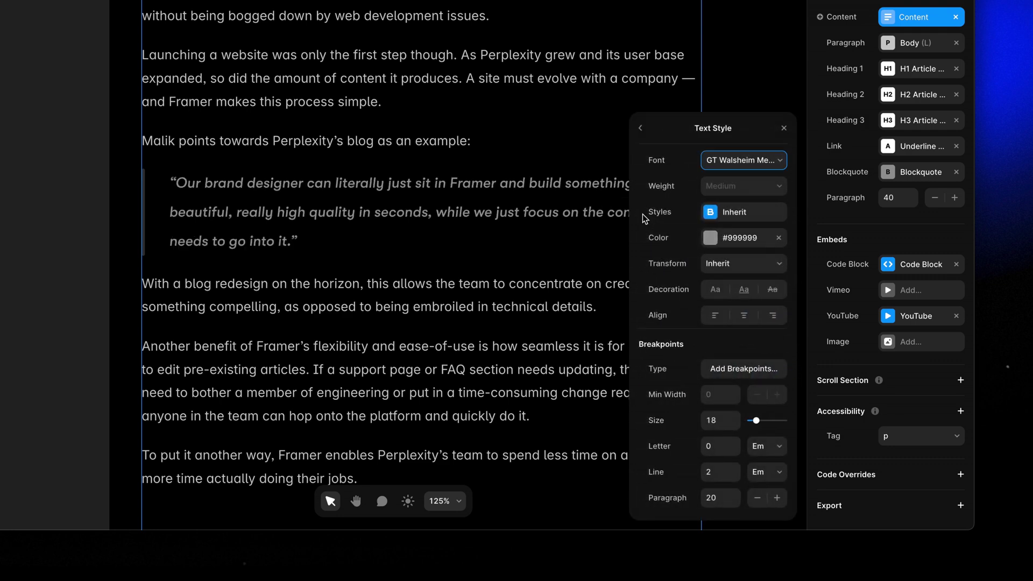
left_click(714, 243)
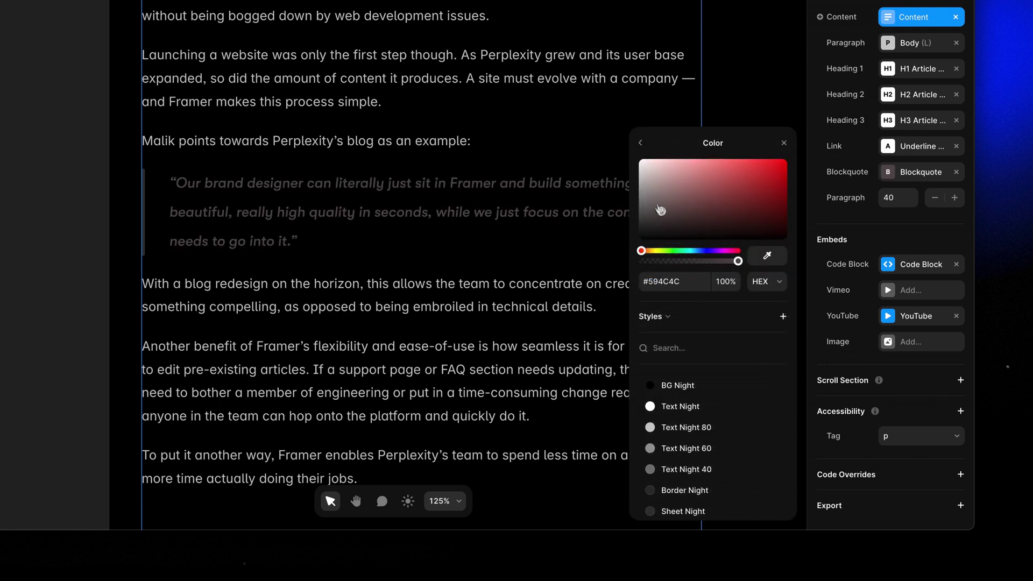
left_click(640, 160)
left_click(641, 144)
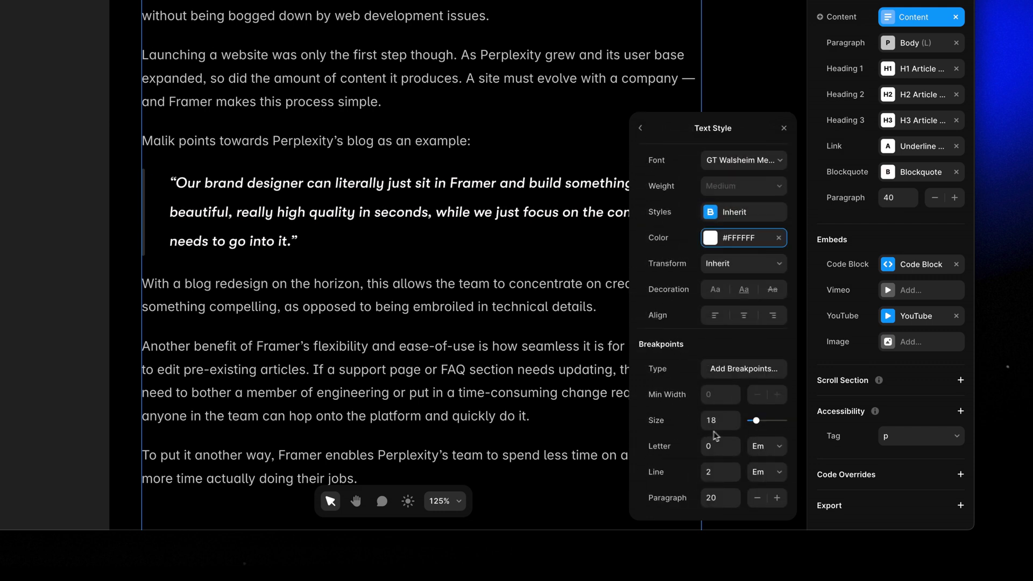
Step: Raise the blockquote text size to 24 and lower its line height to 1.7
left_click(735, 418)
left_click(735, 418)
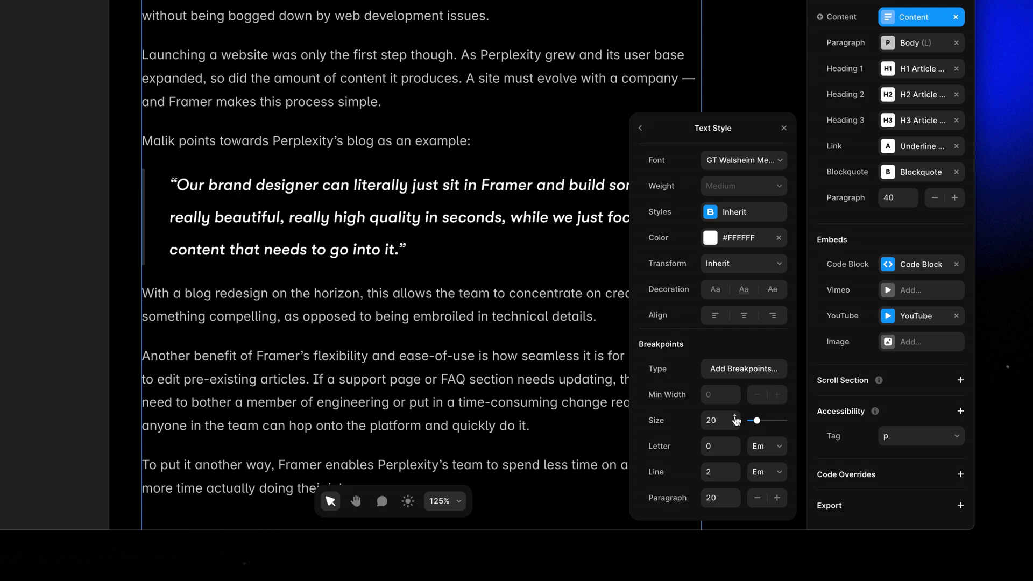
left_click(735, 418)
left_click(736, 419)
left_click(736, 419)
left_click(736, 419)
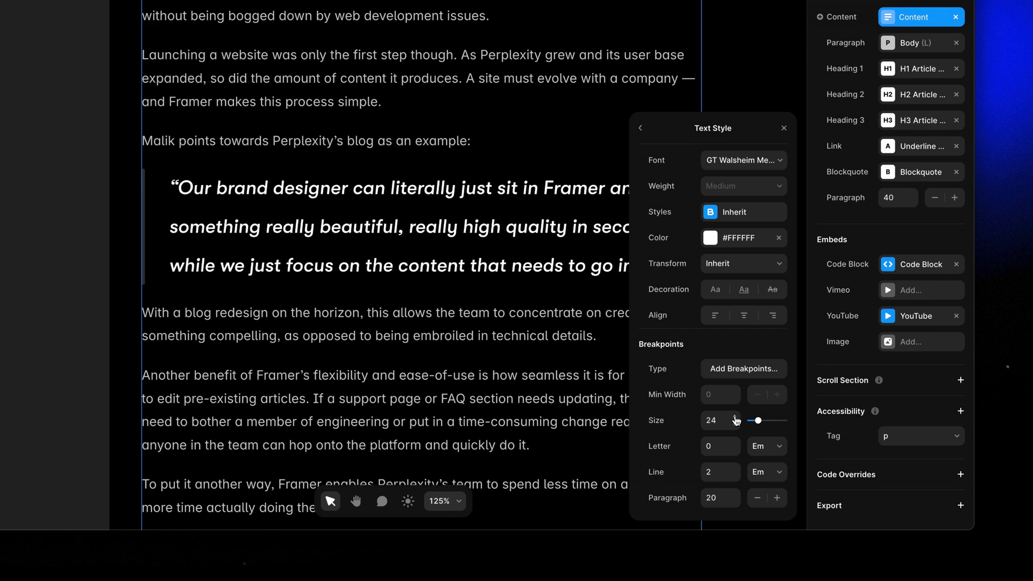
left_click(735, 478)
left_click(735, 479)
left_click(735, 479)
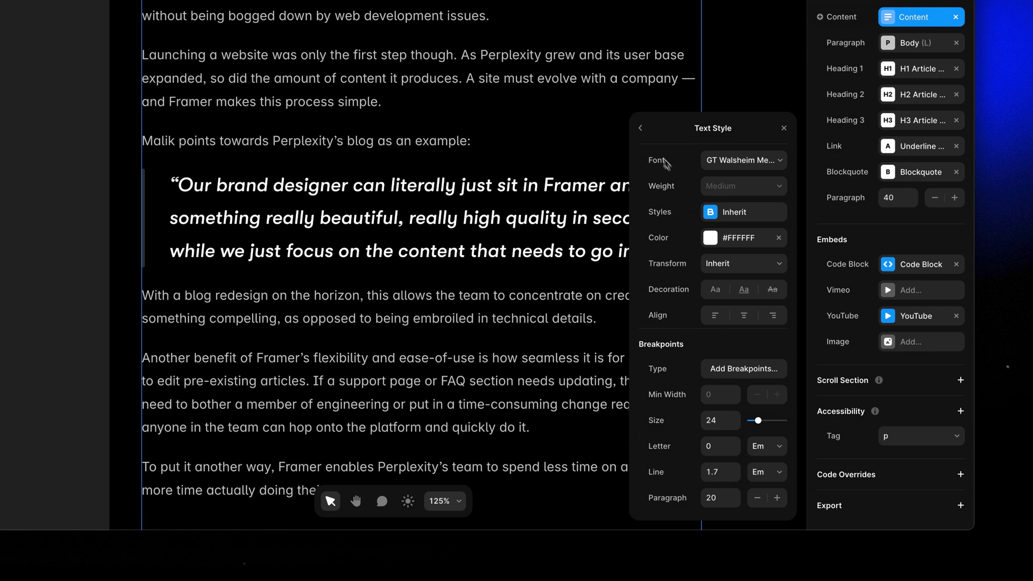
Step: Try a thicker blockquote side bar, revert it to width 4 and radius 2, then close the panels
left_click(642, 132)
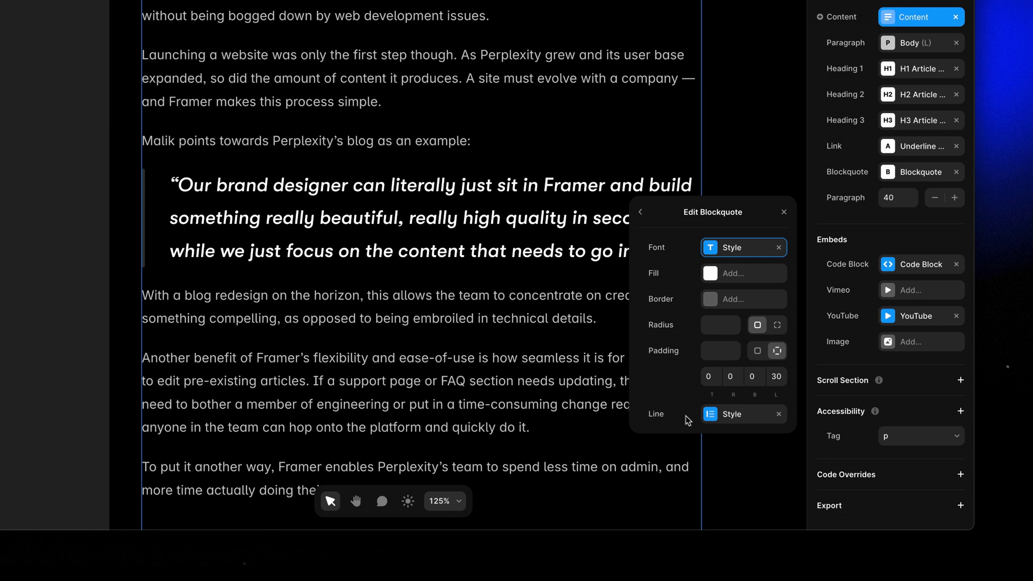
left_click(732, 425)
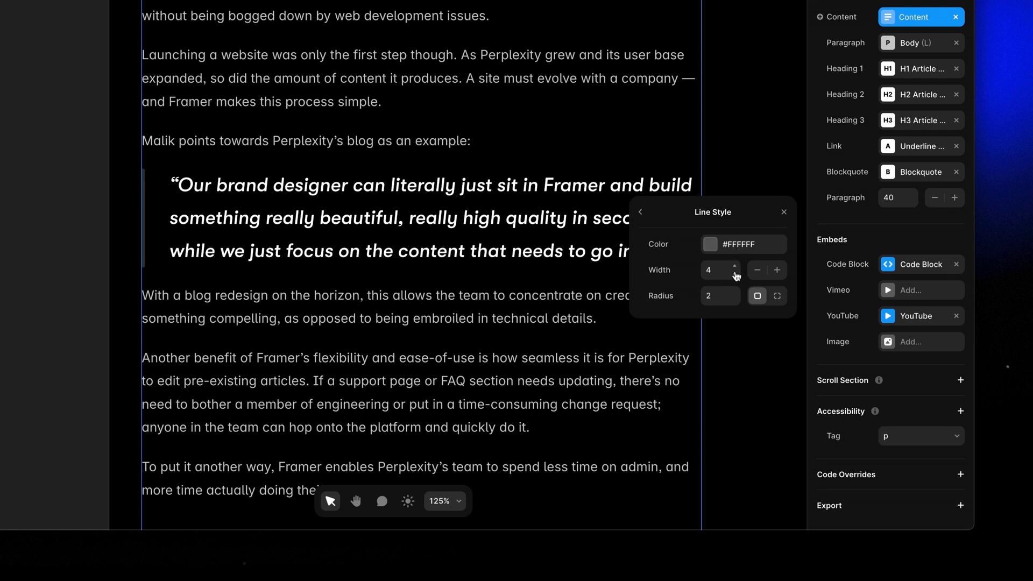
mouse_move(735, 273)
left_mouse_down()
mouse_move(735, 261)
mouse_move(734, 283)
left_mouse_up()
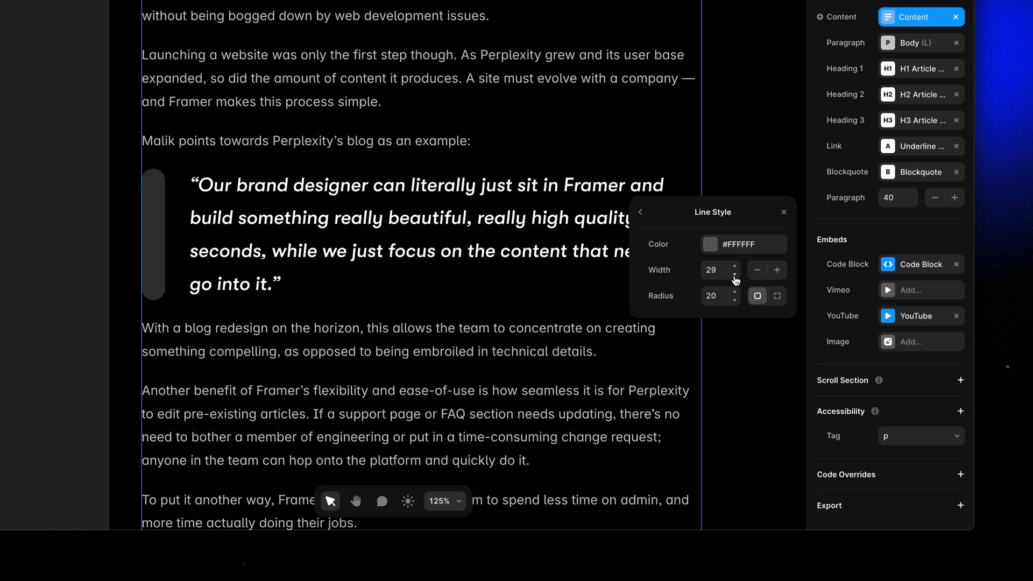
key("ctrl+z")
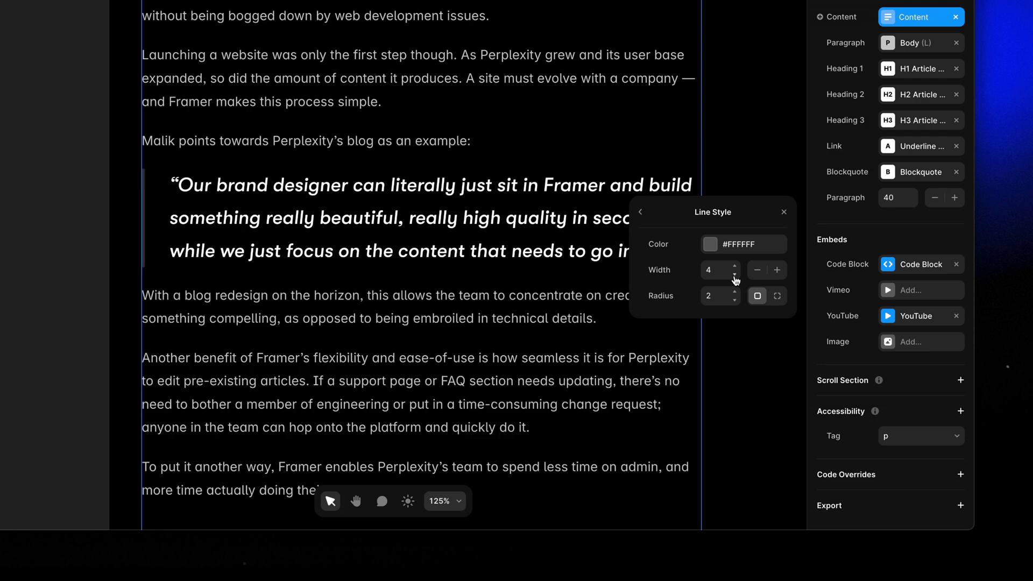
left_click(755, 161)
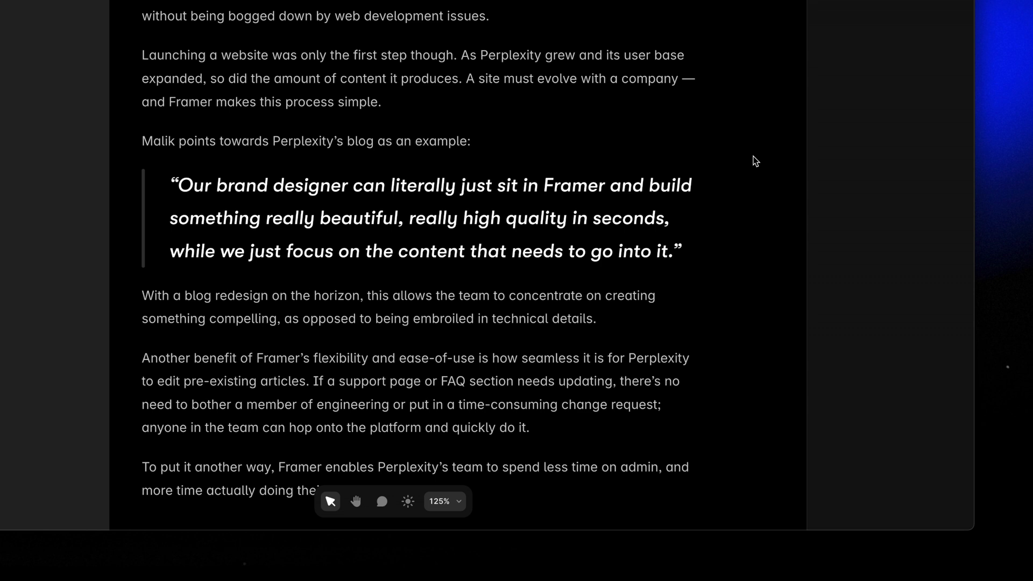
double_click(391, 272)
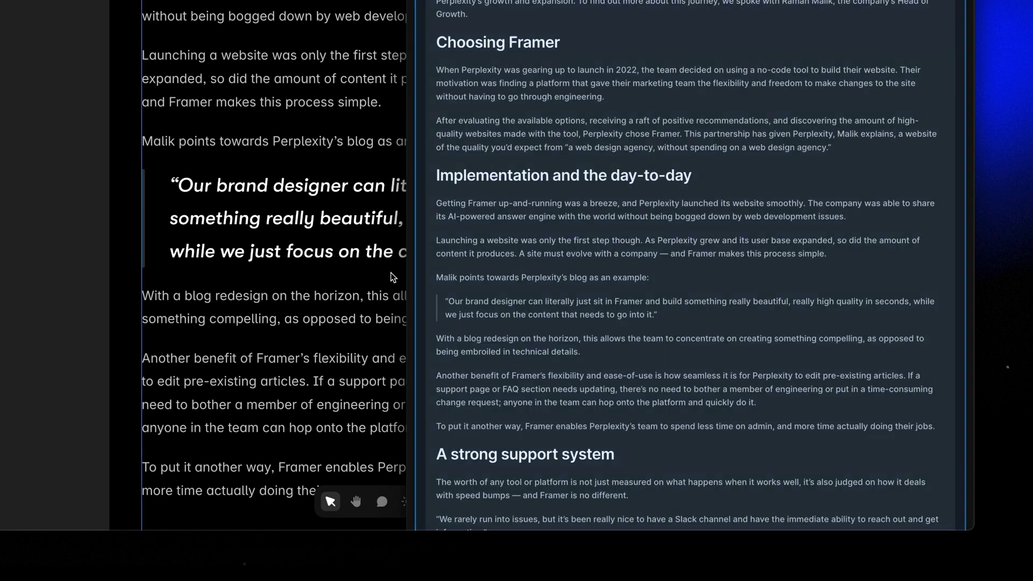
scroll(526, 280, "down", 3)
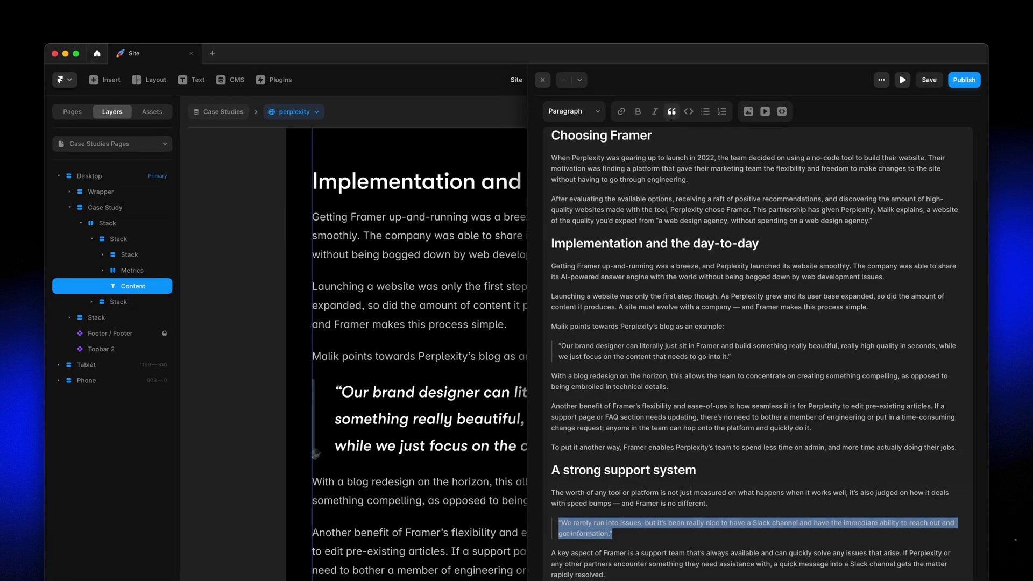
left_click(279, 487)
left_click(279, 487)
scroll(278, 486, "down", 10)
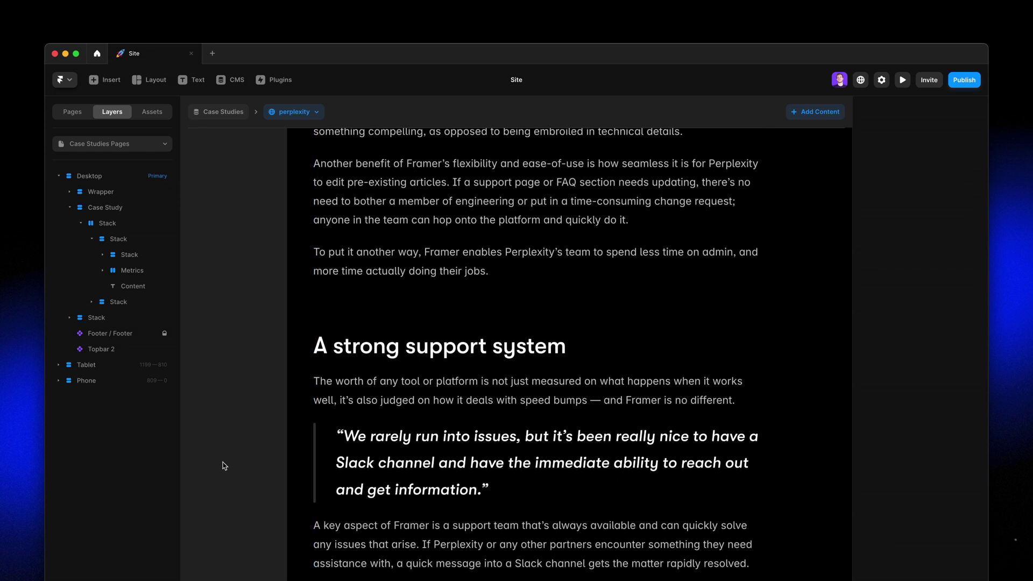
scroll(504, 448, "down", 2)
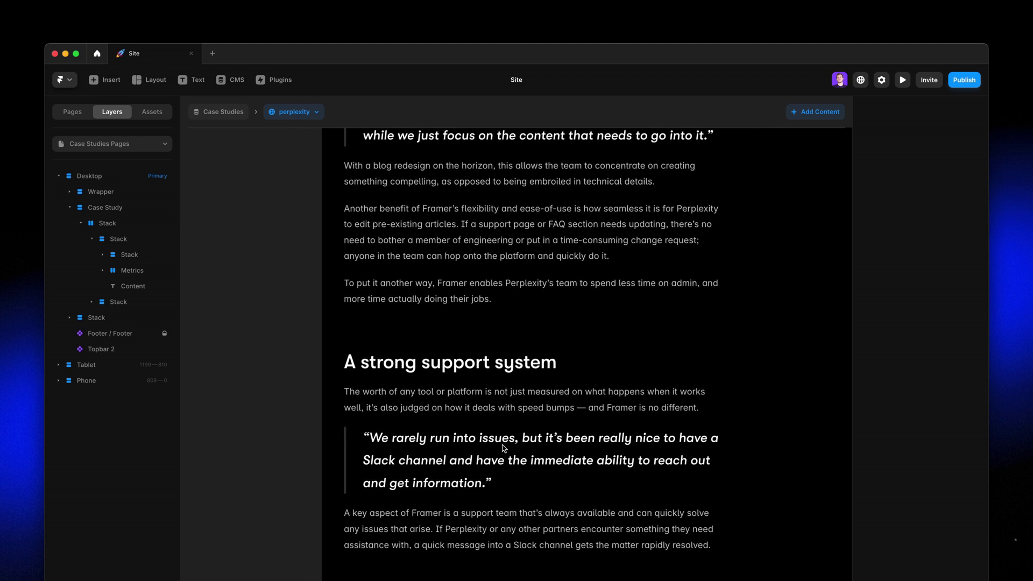
scroll(504, 448, "down", 2)
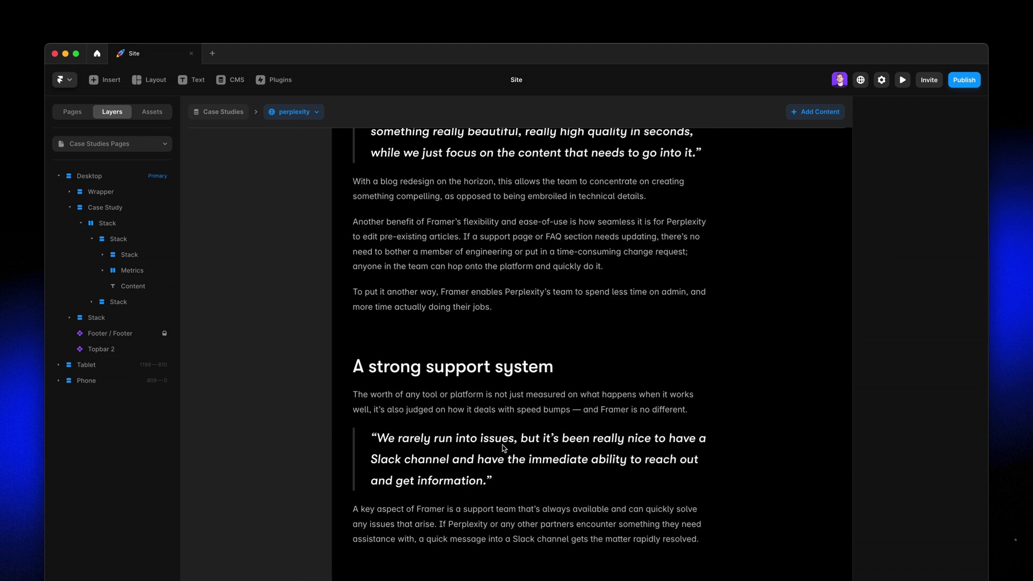
scroll(504, 449, "down", 10)
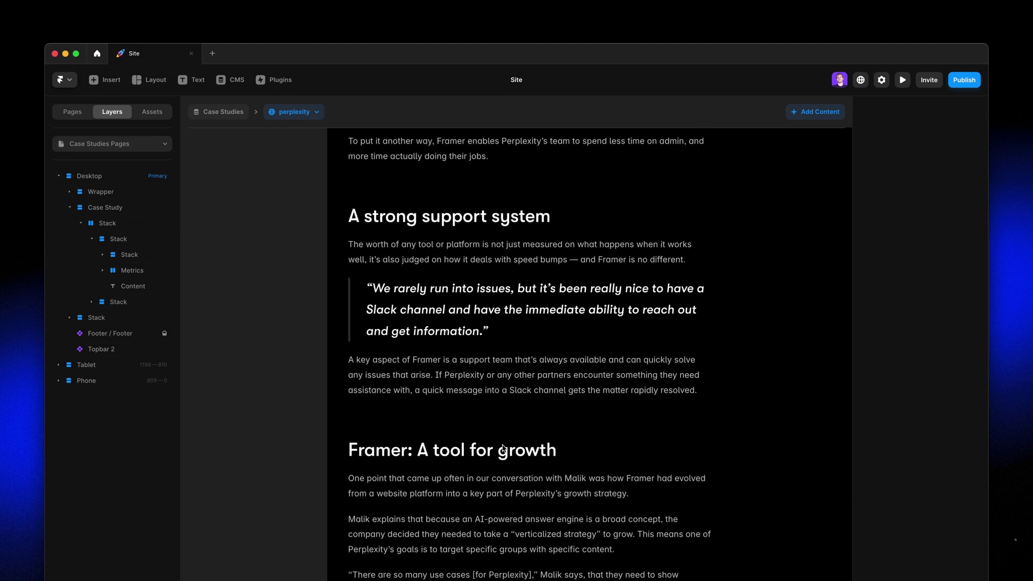
scroll(504, 448, "down", 9)
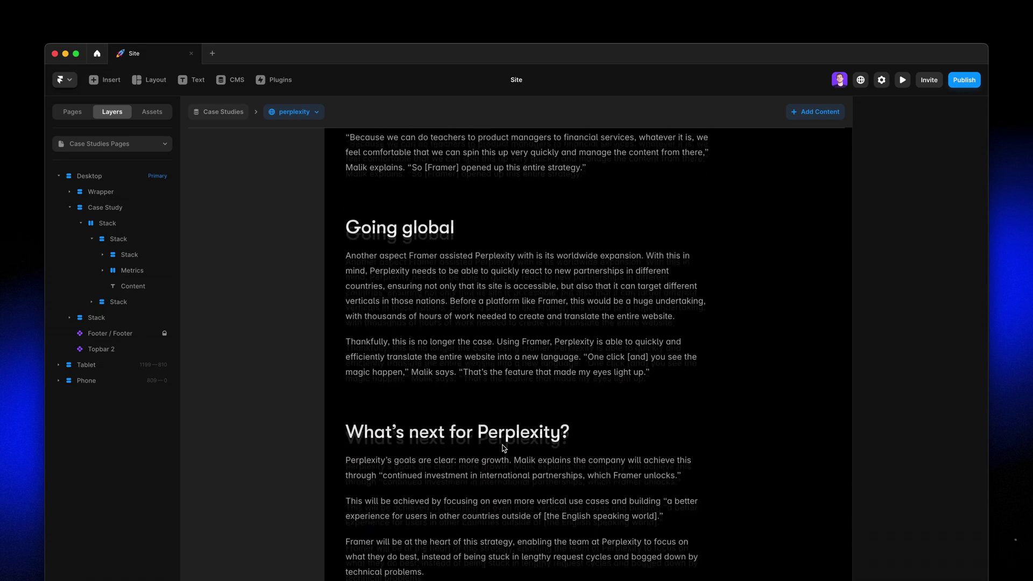
Step: Insert Global.png below the first Going global paragraph of the article content
double_click(504, 448)
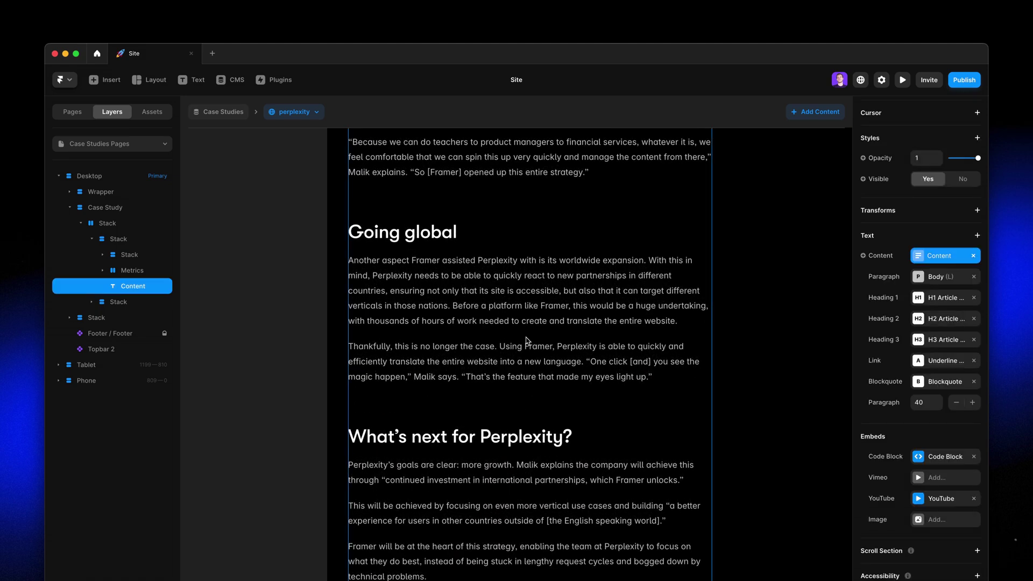
scroll(668, 439, "down", 15)
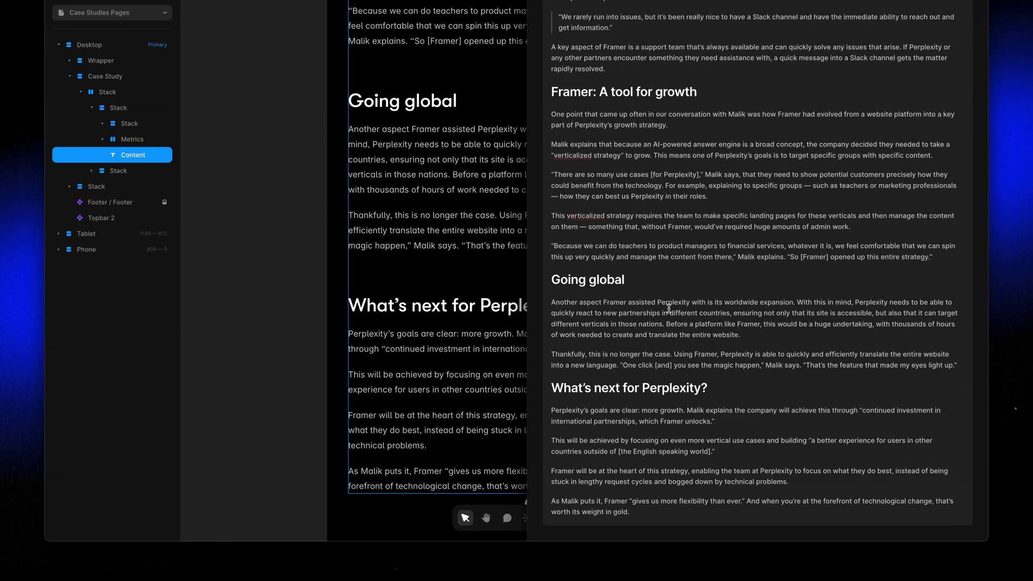
left_click_drag(791, 580, 671, 349)
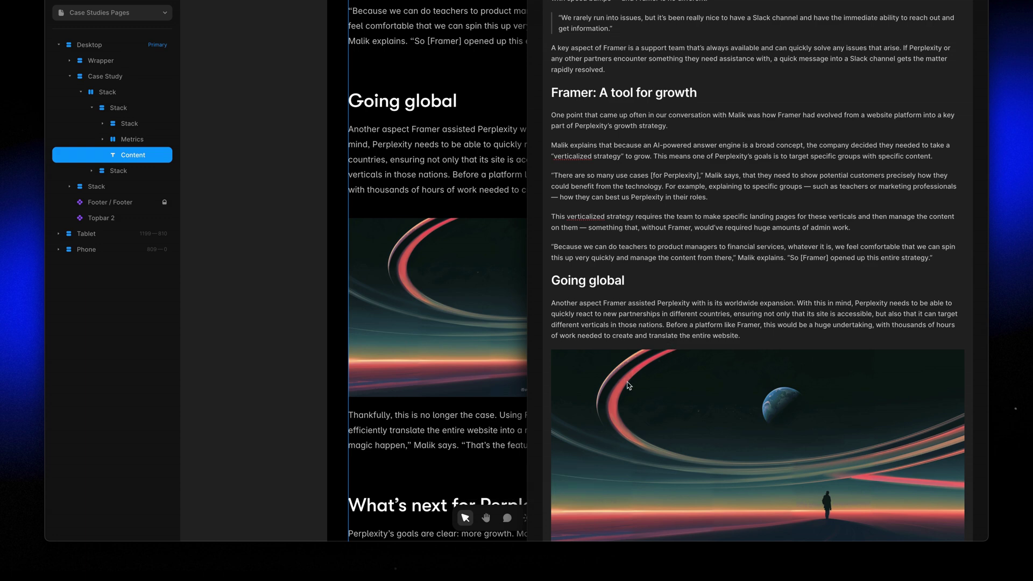
Step: Add an Image style to the article content and round the image corners
left_click(480, 310)
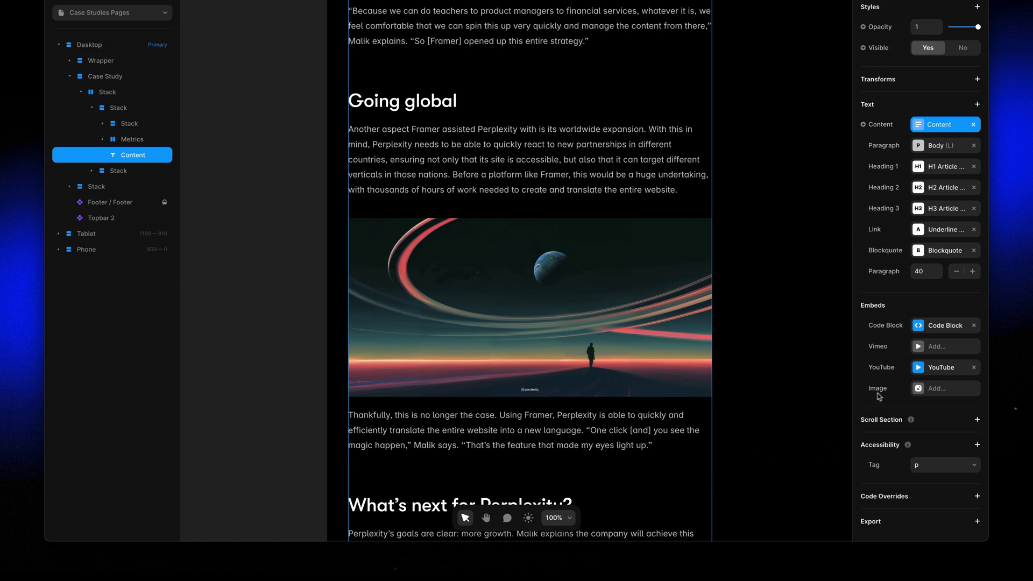
left_click(959, 398)
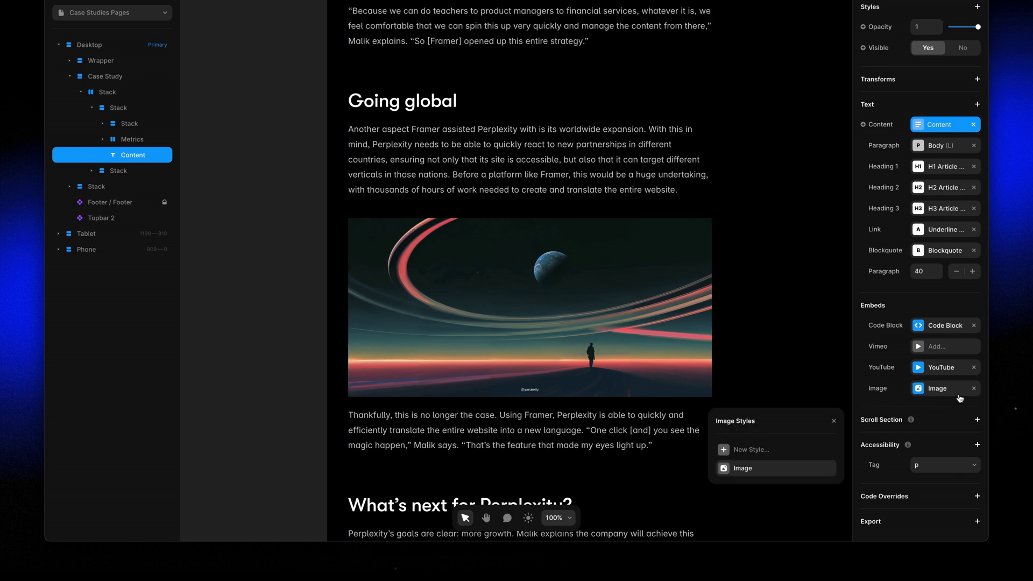
left_click(826, 469)
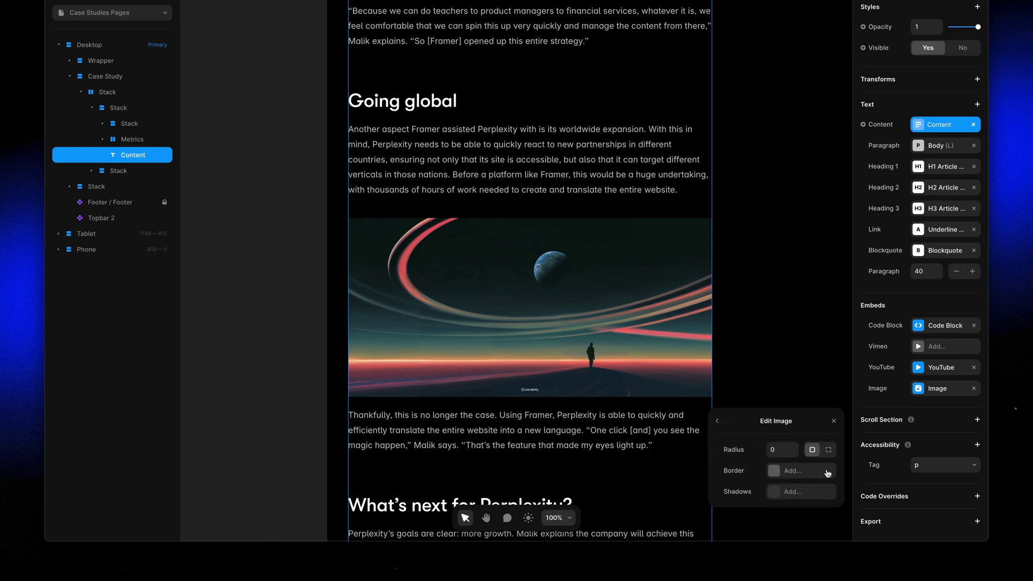
mouse_move(795, 451)
left_mouse_down()
mouse_move(791, 408)
mouse_move(794, 452)
left_mouse_up()
Step: Give the article images a #FFFFFF border at 10% opacity
left_click(794, 473)
left_click(796, 450)
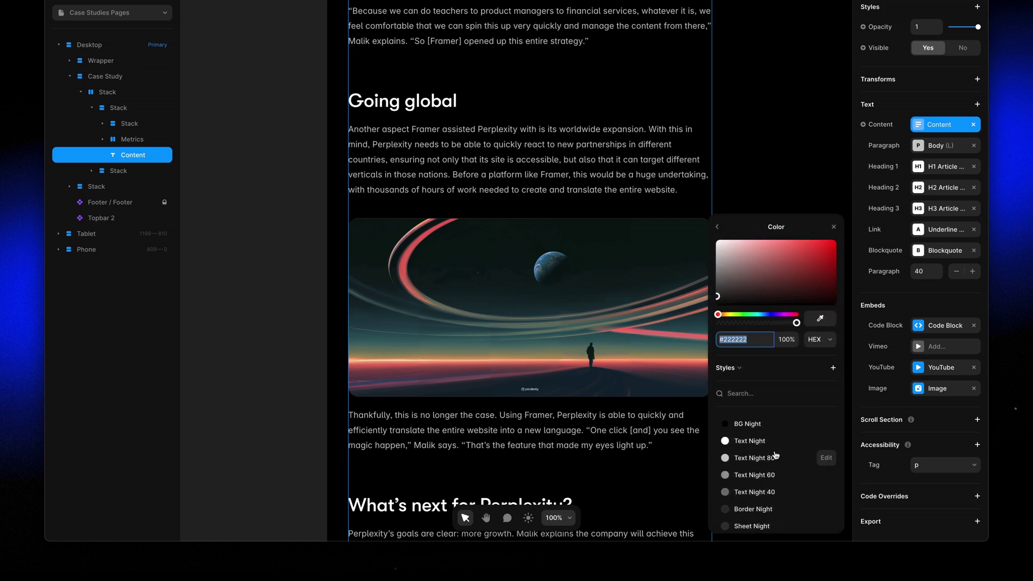
left_click(722, 244)
left_click_drag(717, 238, 716, 236)
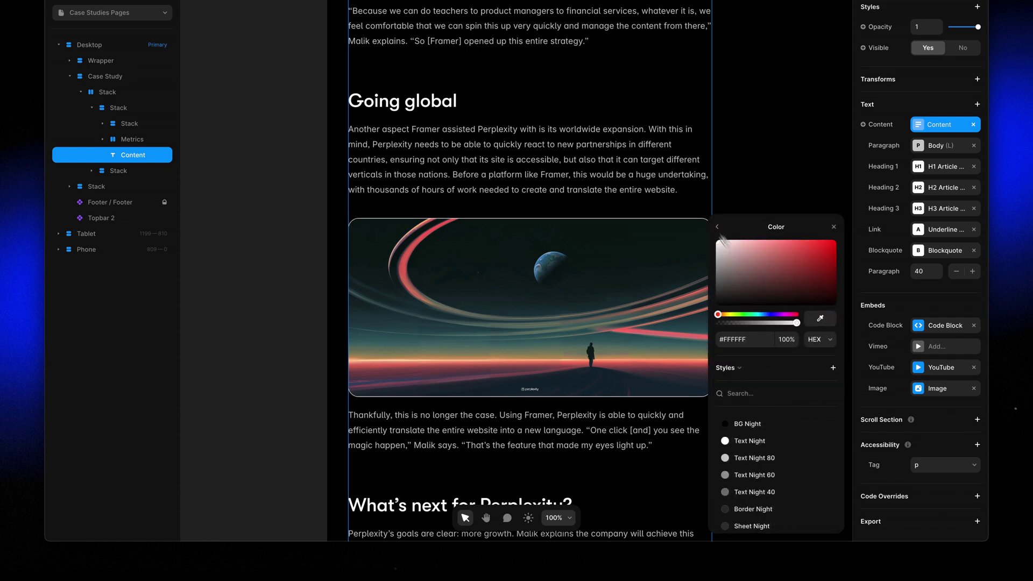
left_click(787, 339)
type("1")
key("Return")
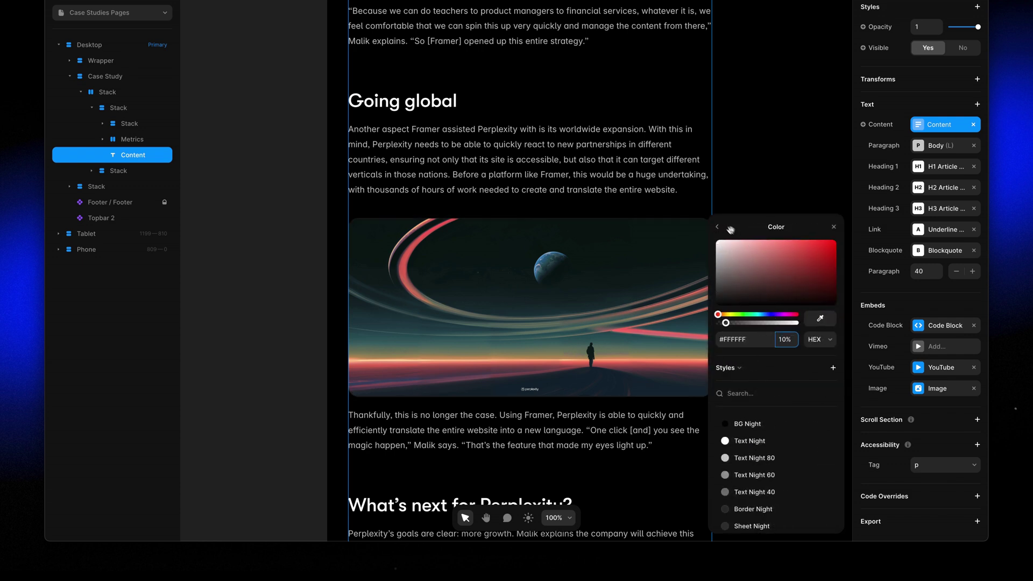
left_click(718, 226)
Step: Deselect to preview the rounded Global image, then reselect the article text near What's next
left_click(778, 366)
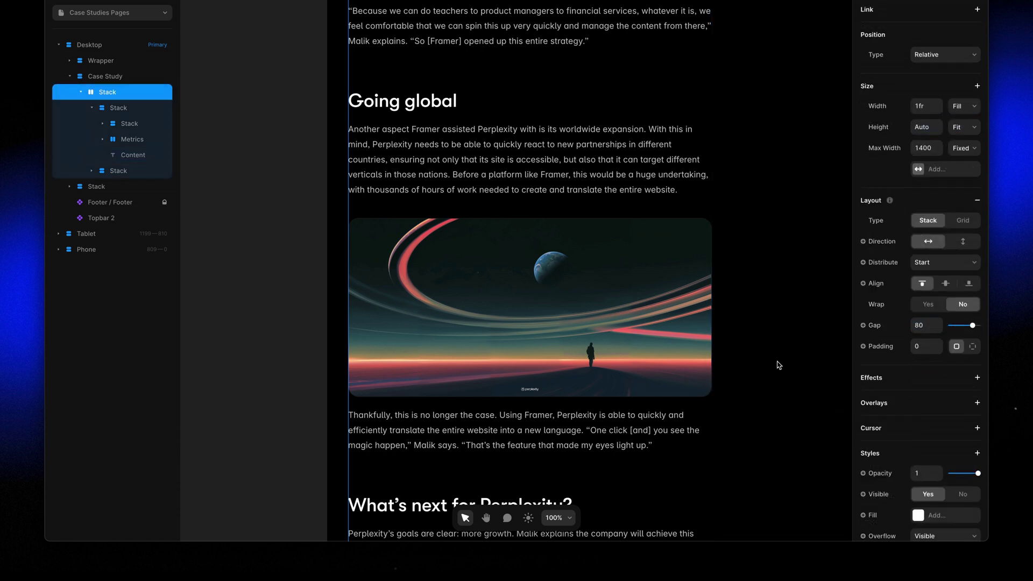
left_click(221, 351)
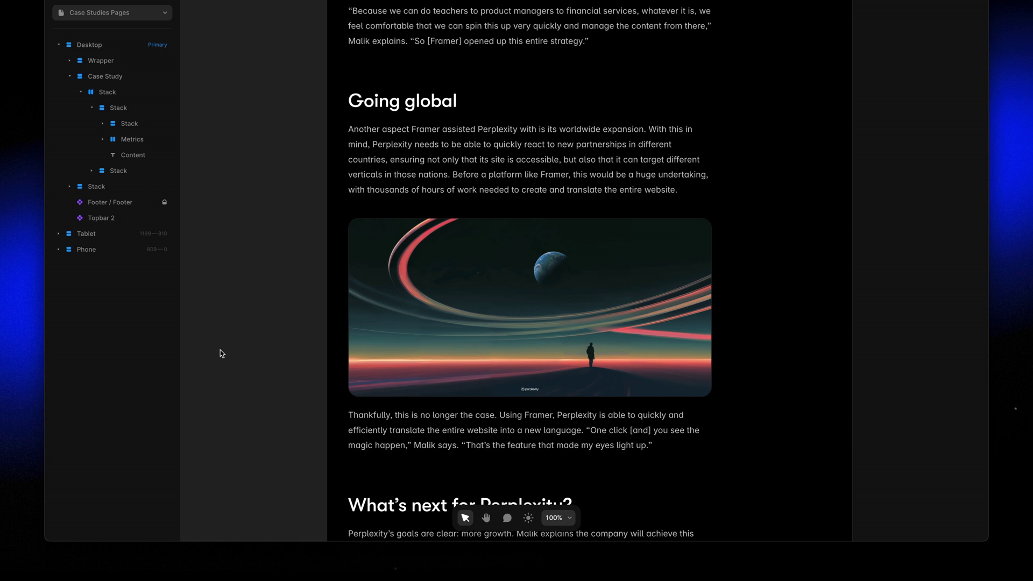
scroll(463, 358, "down", 5)
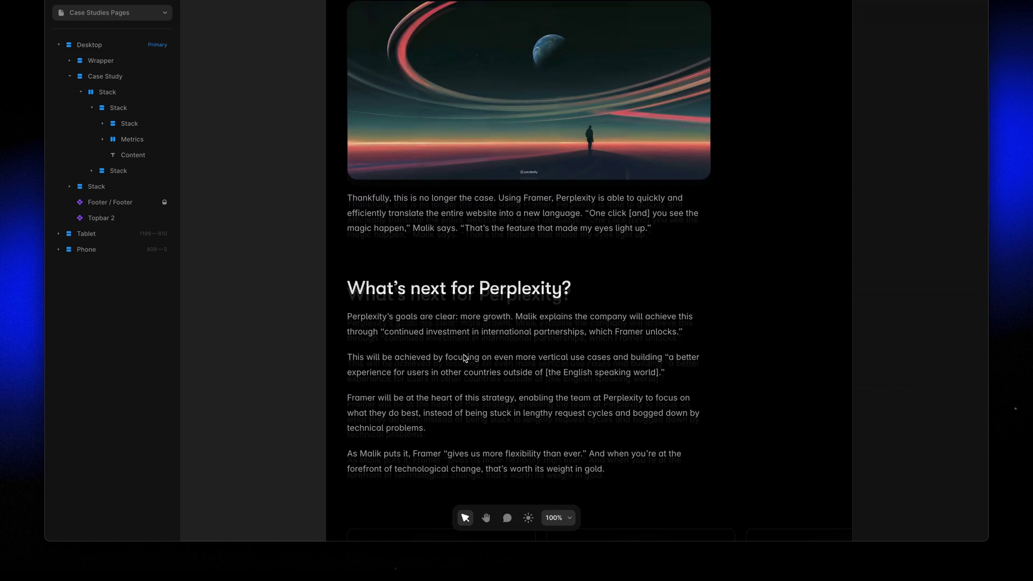
left_click(464, 357)
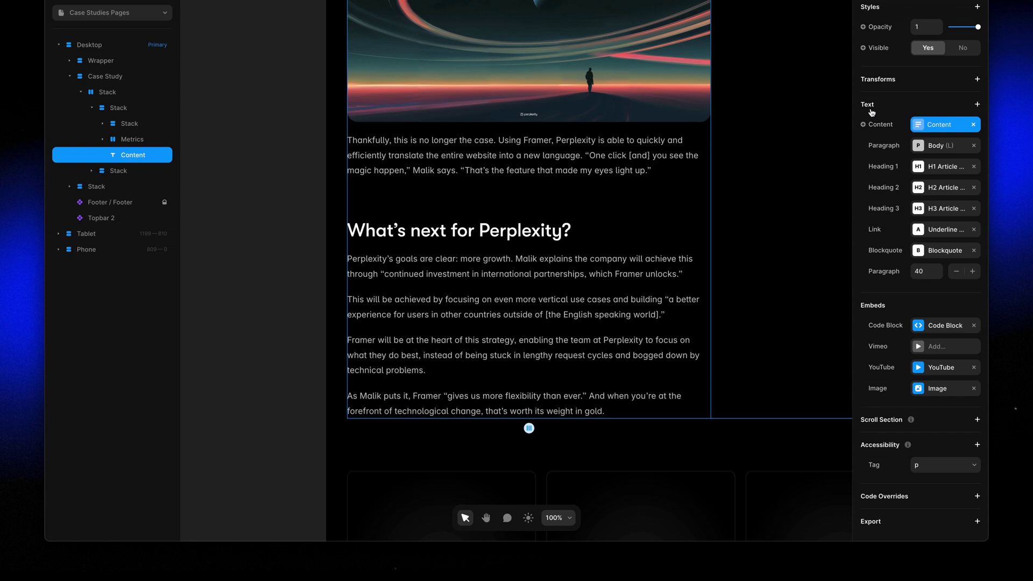
Step: Add an Anchors style to the article content using White with Offset Y 120
left_click(977, 105)
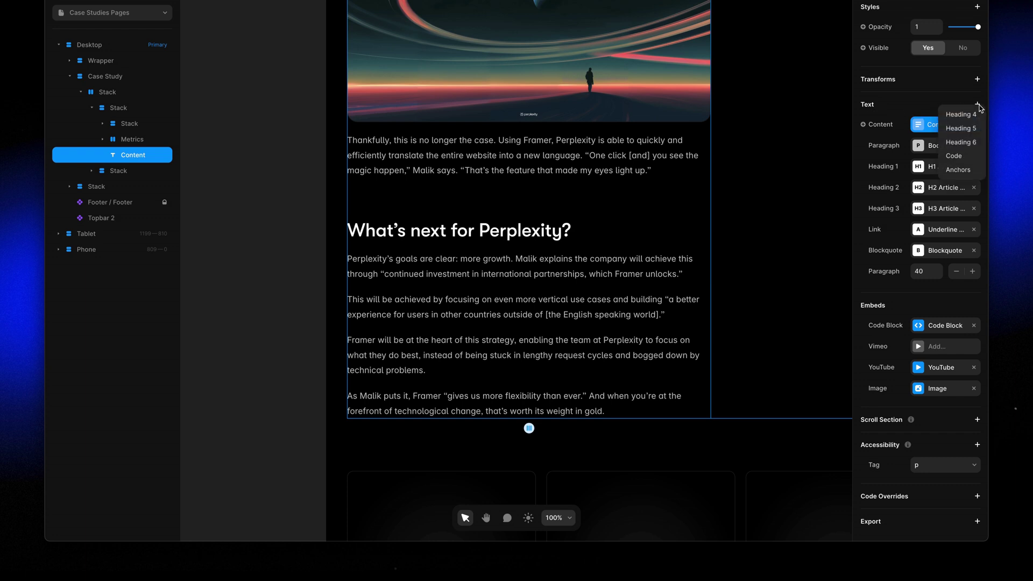
left_click(962, 174)
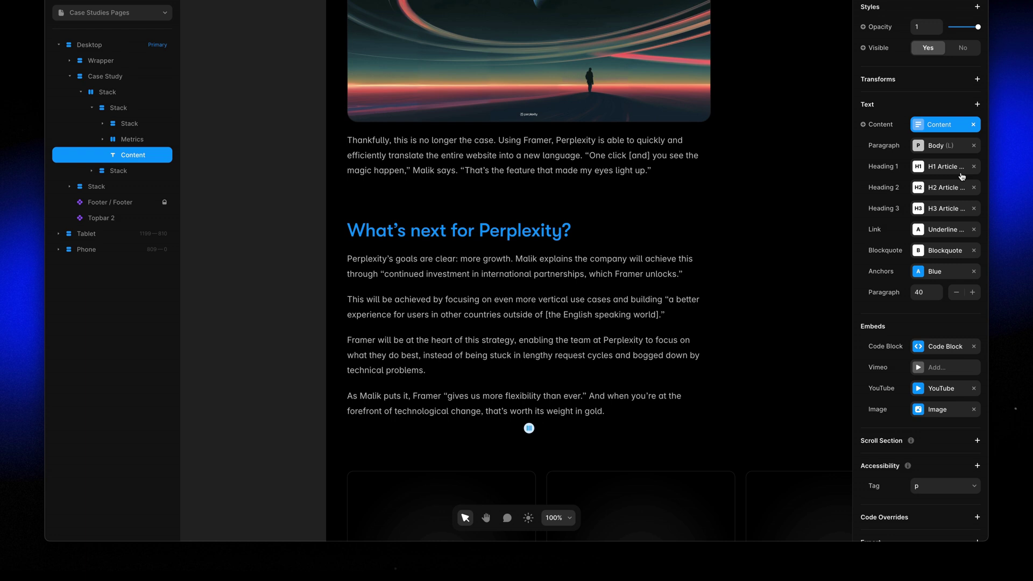
left_click(943, 276)
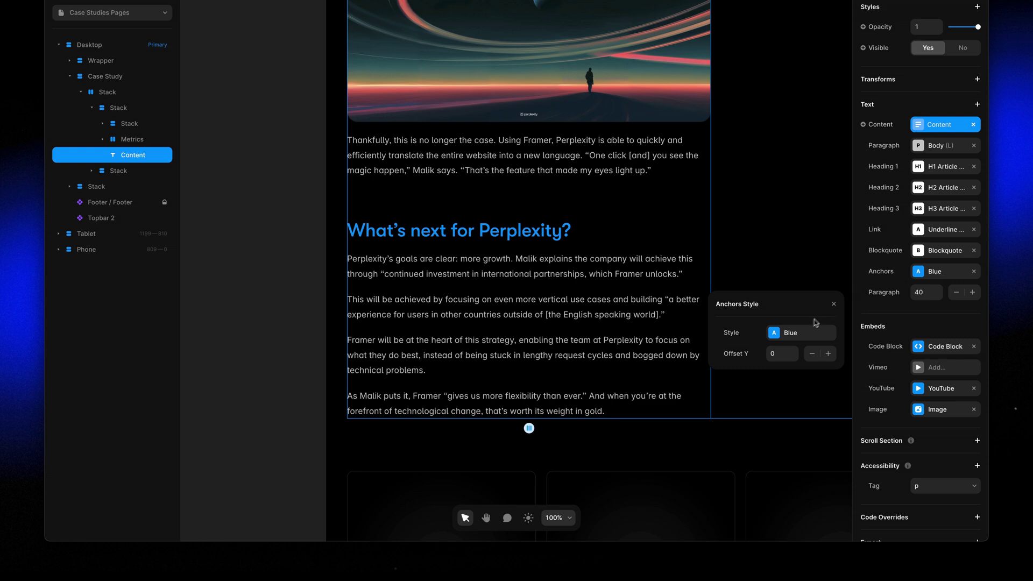
left_click(794, 339)
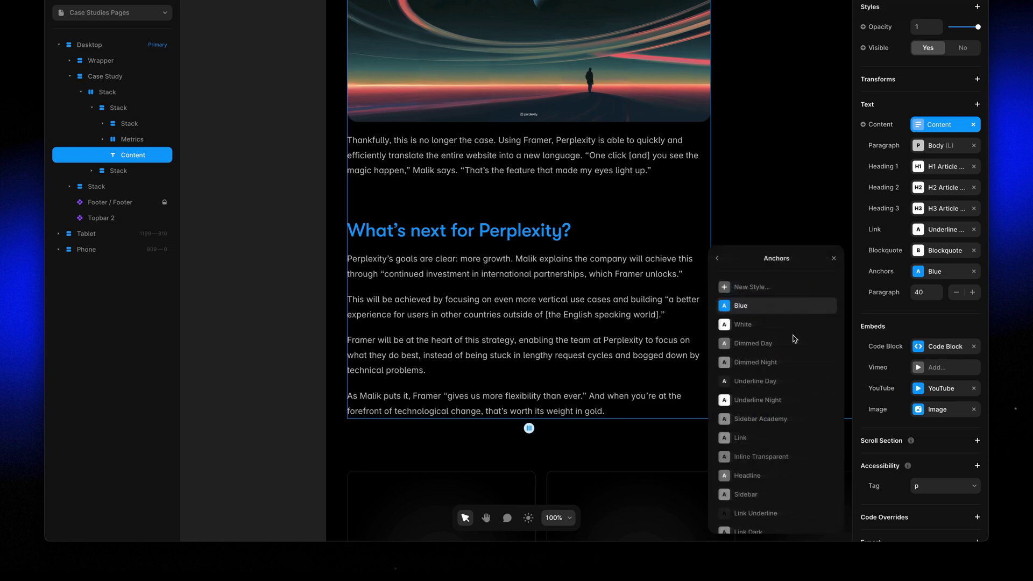
left_click(765, 326)
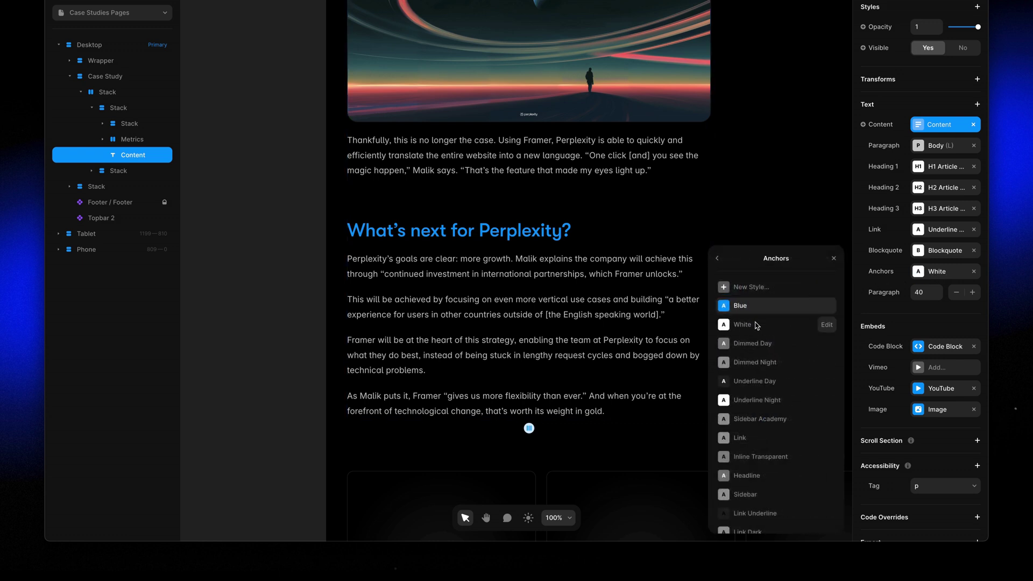
left_click(717, 258)
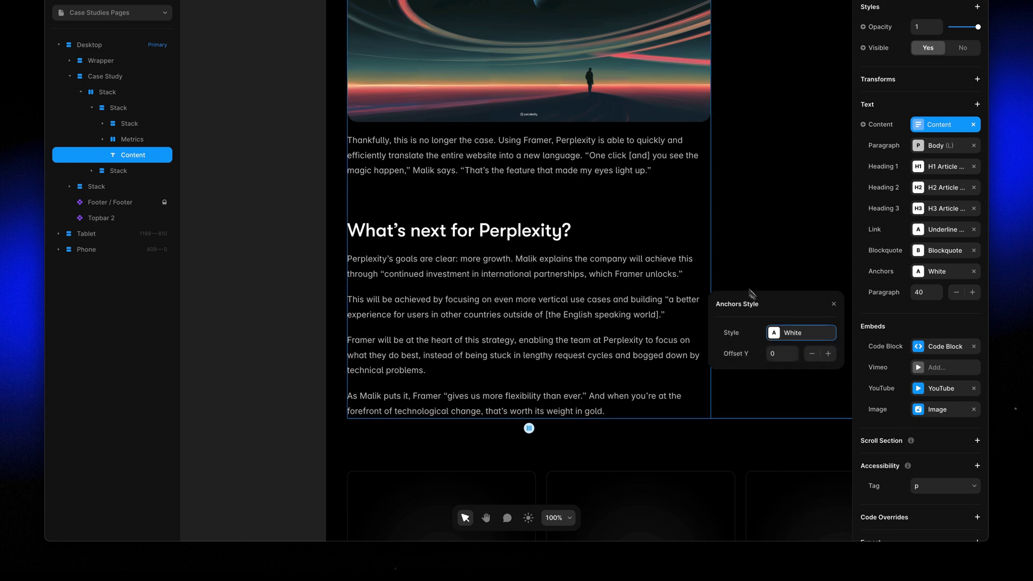
left_click(777, 357)
left_click(794, 399)
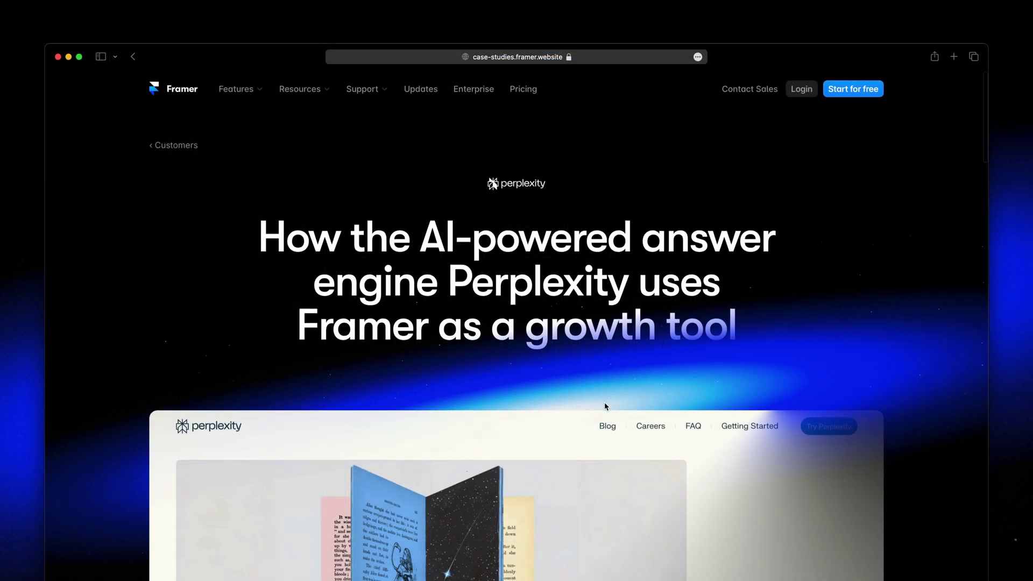
Step: Scroll the published Perplexity page down to Going global and select its web address
scroll(605, 406, "down", 20)
scroll(606, 407, "down", 10)
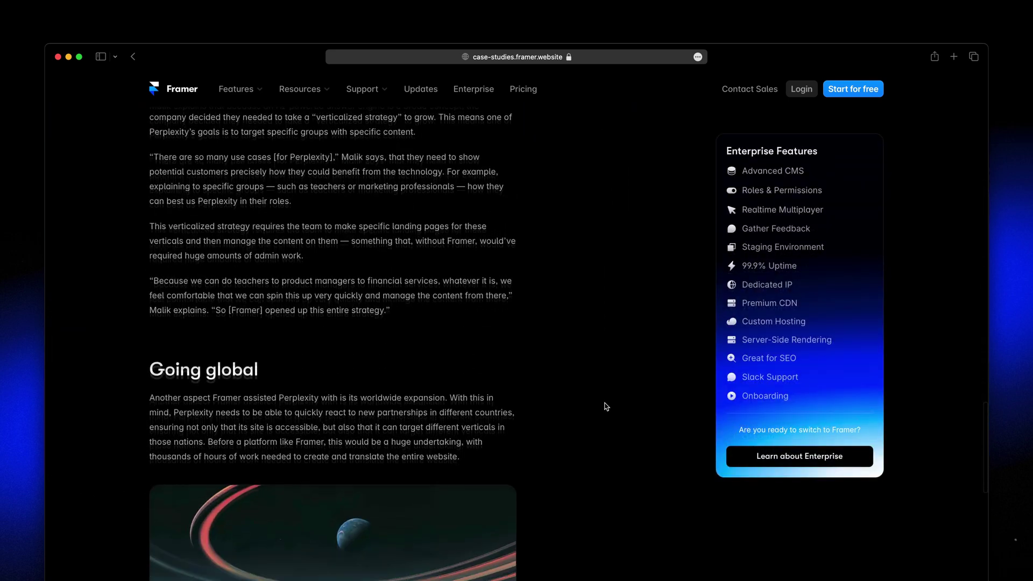
scroll(249, 331, "down", 3)
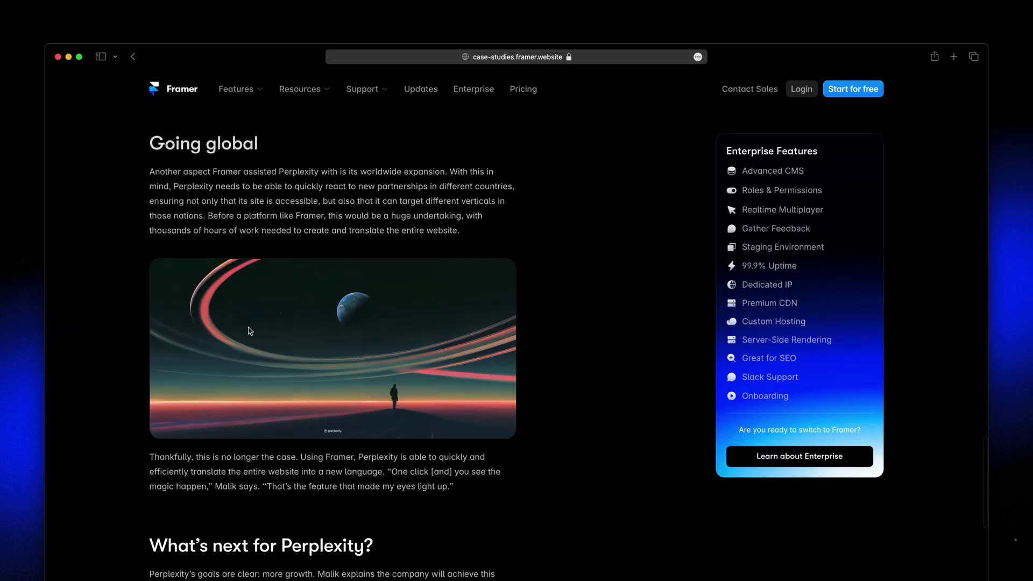
left_click(531, 63)
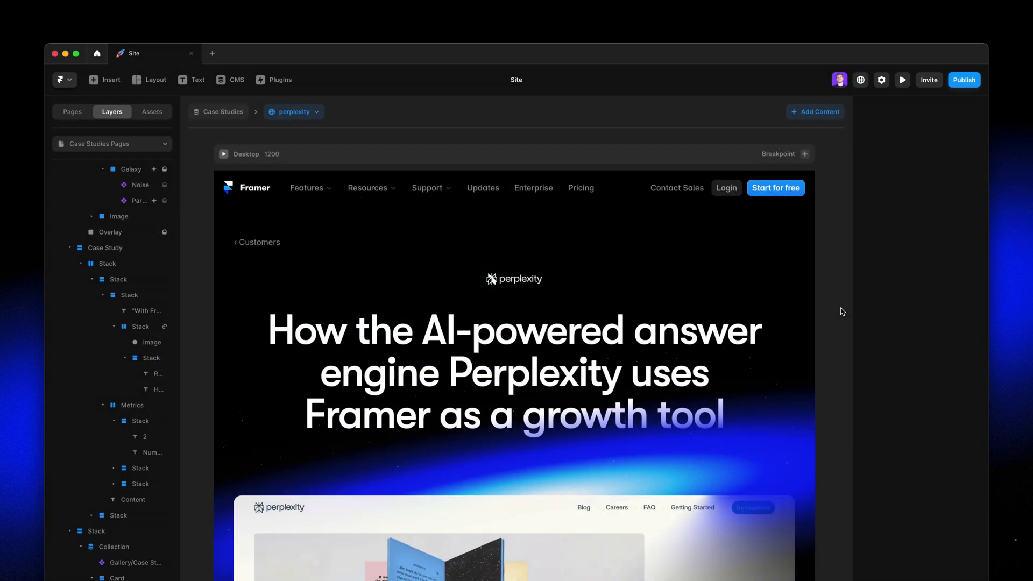
Step: Scroll down to the logo grid and drag the All Case Studies card into the case-studies Collection stack
scroll(842, 312, "down", 20)
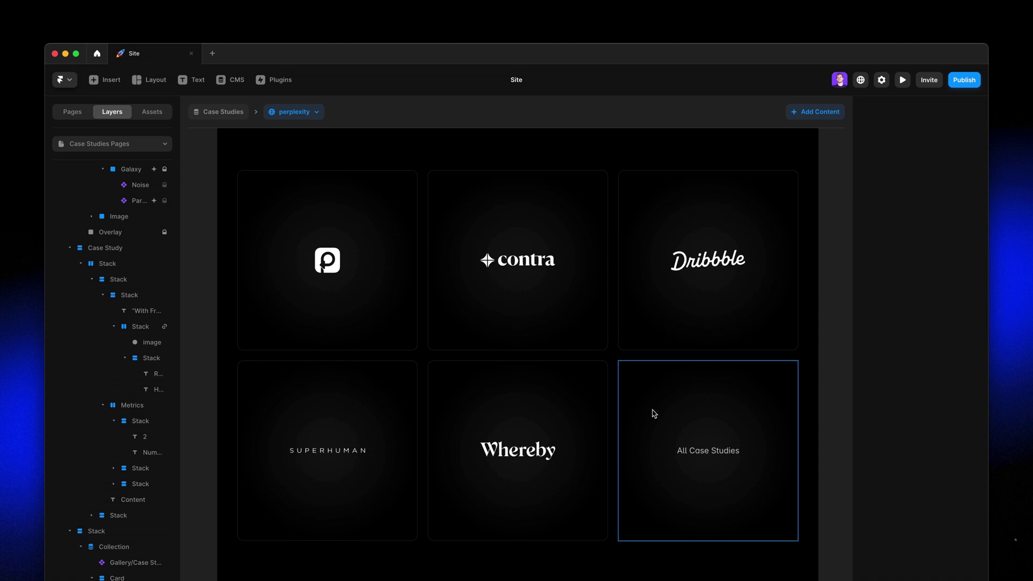
left_click_drag(687, 496, 315, 319)
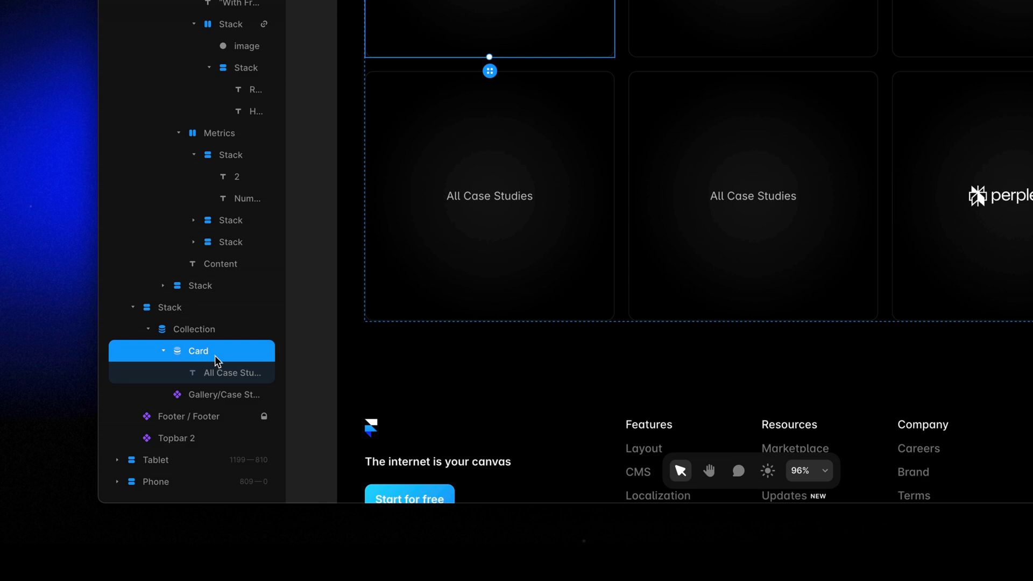
Step: Set the Gallery/Case Study layer as the collection item, then inspect the All Case Studies and Perplexity cards
left_click(250, 397)
right_click(250, 396)
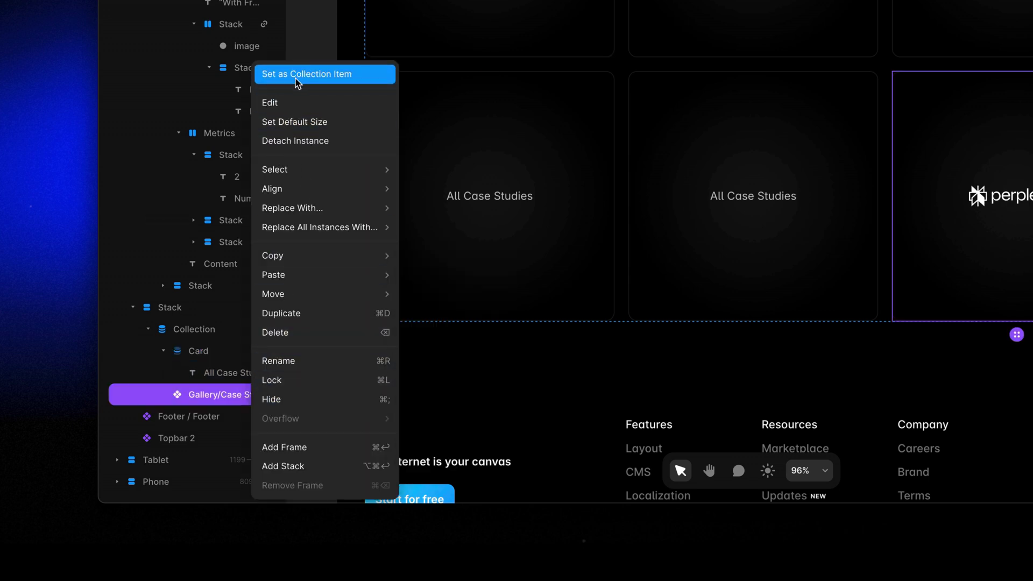
left_click(310, 75)
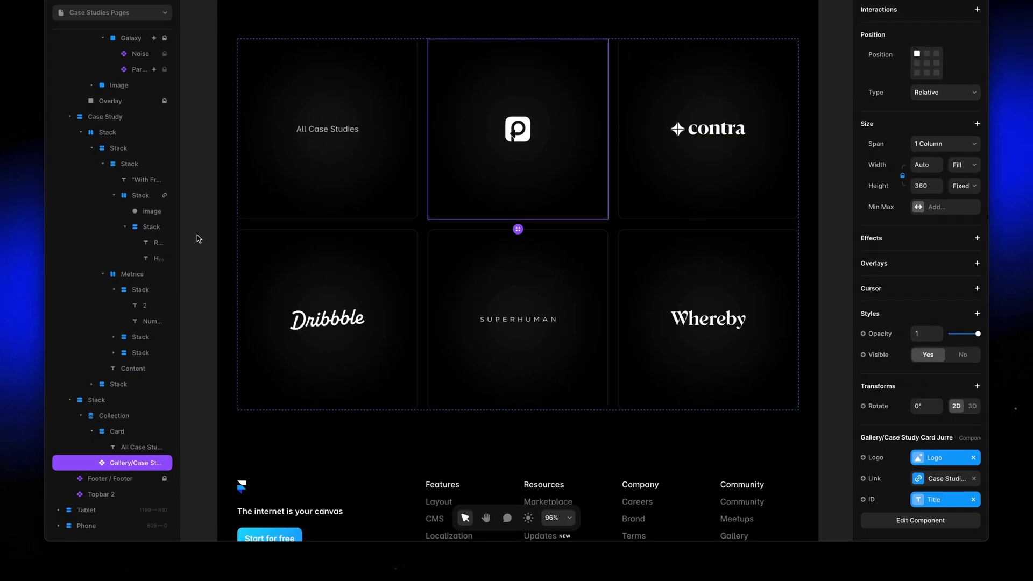
left_click(355, 187)
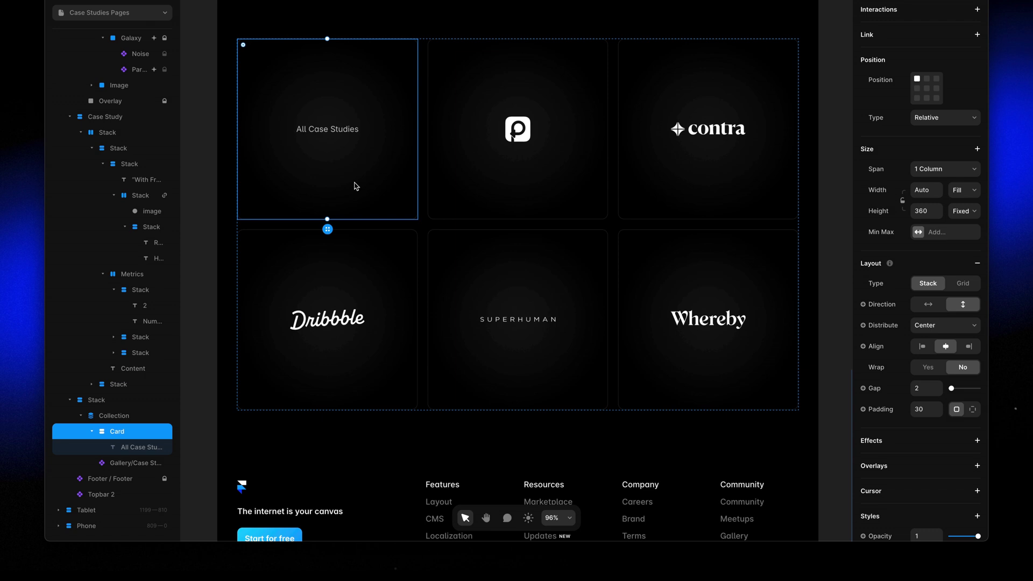
left_click(491, 178)
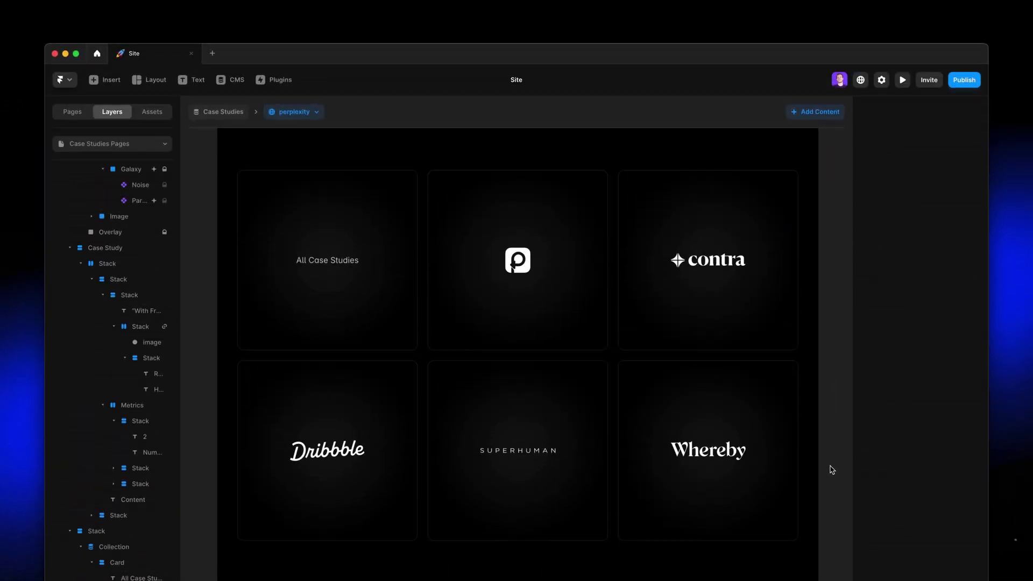
Step: In the CMS, review and close the Perplexity entry, then bring up the Case Studies Edit Fields panel
left_click(242, 85)
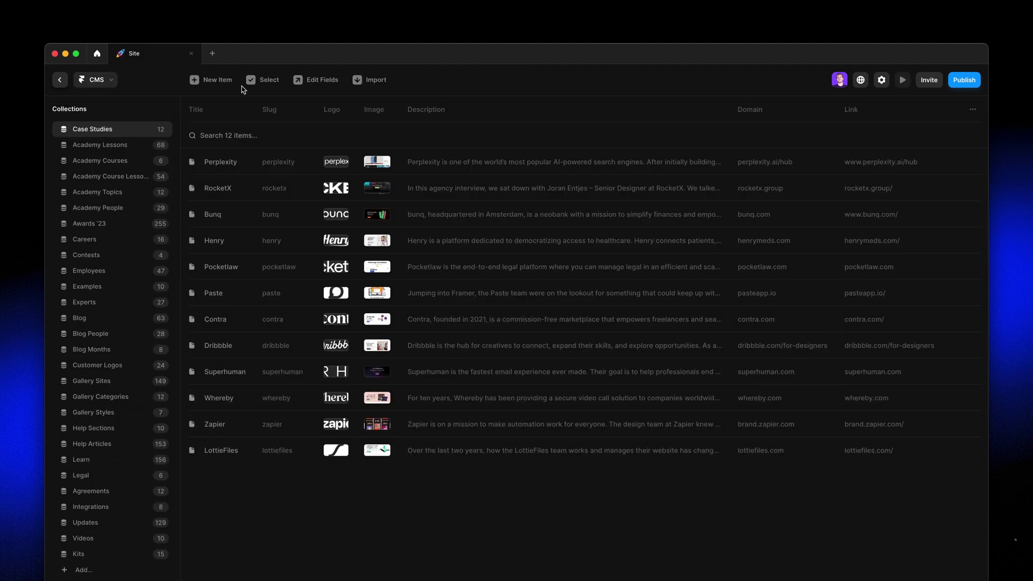
left_click(228, 167)
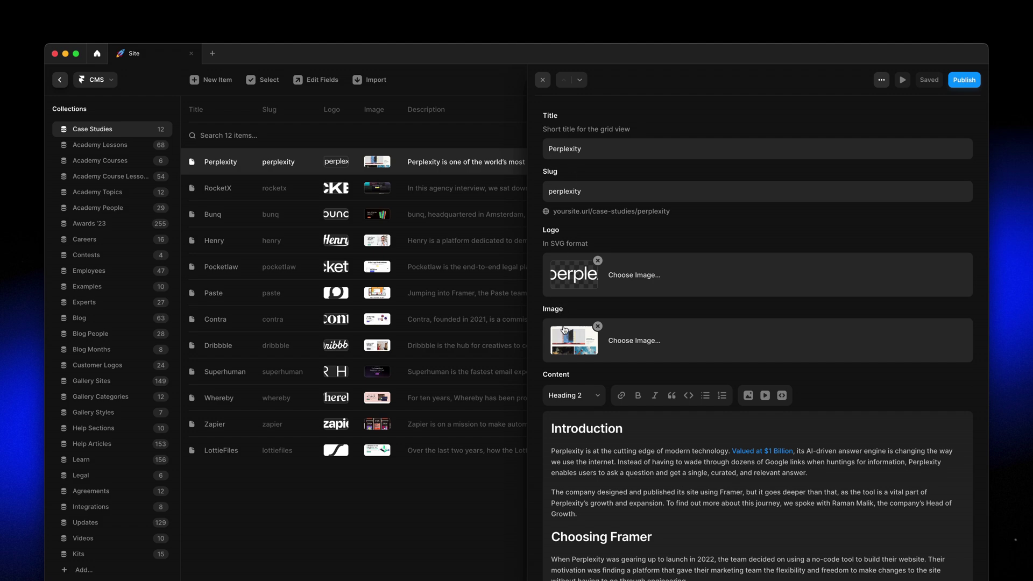
scroll(564, 329, "down", 10)
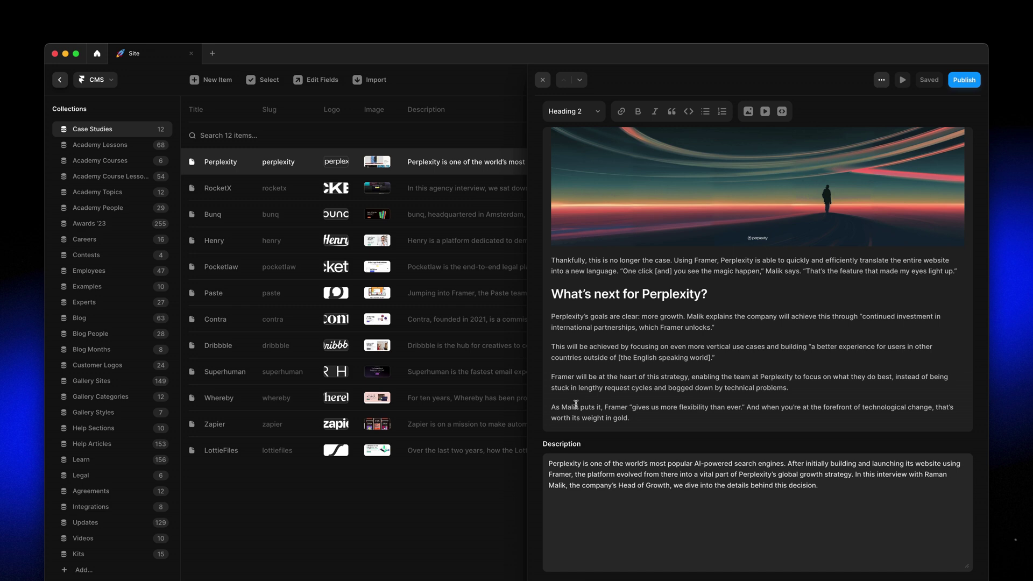
left_click(542, 81)
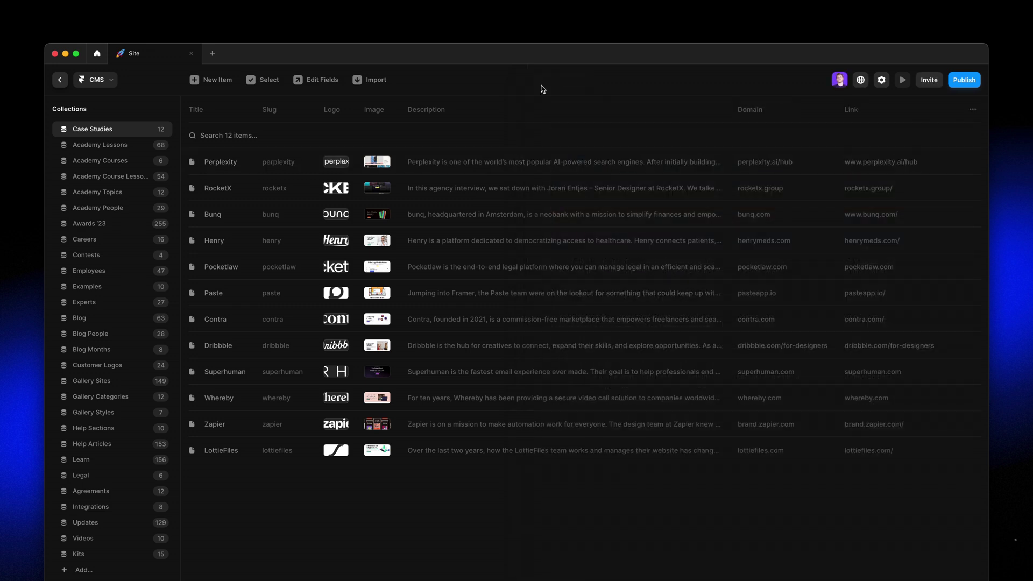
left_click(323, 81)
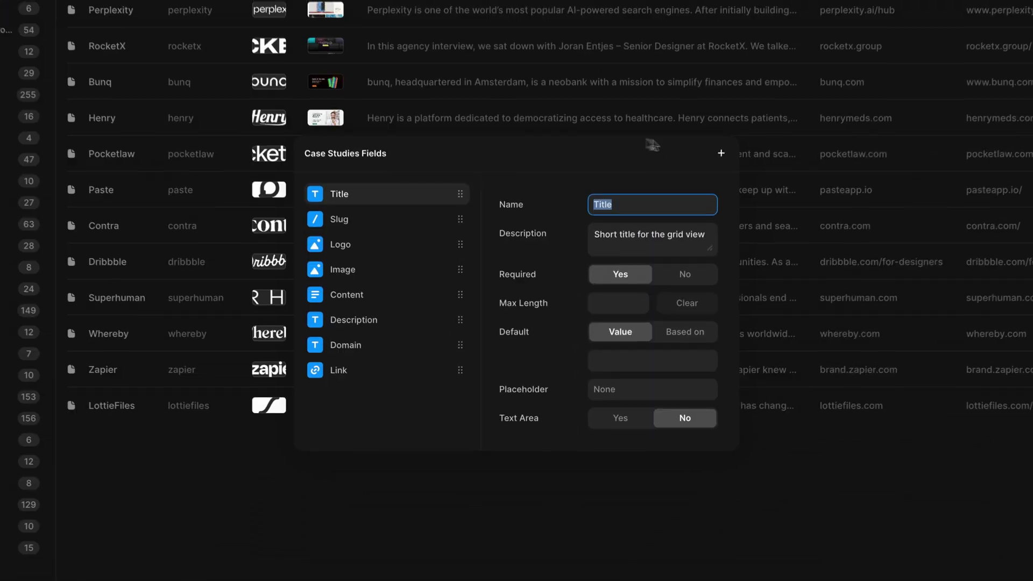
Step: Add a divider field named Visuals and place it below Slug
left_click(666, 267)
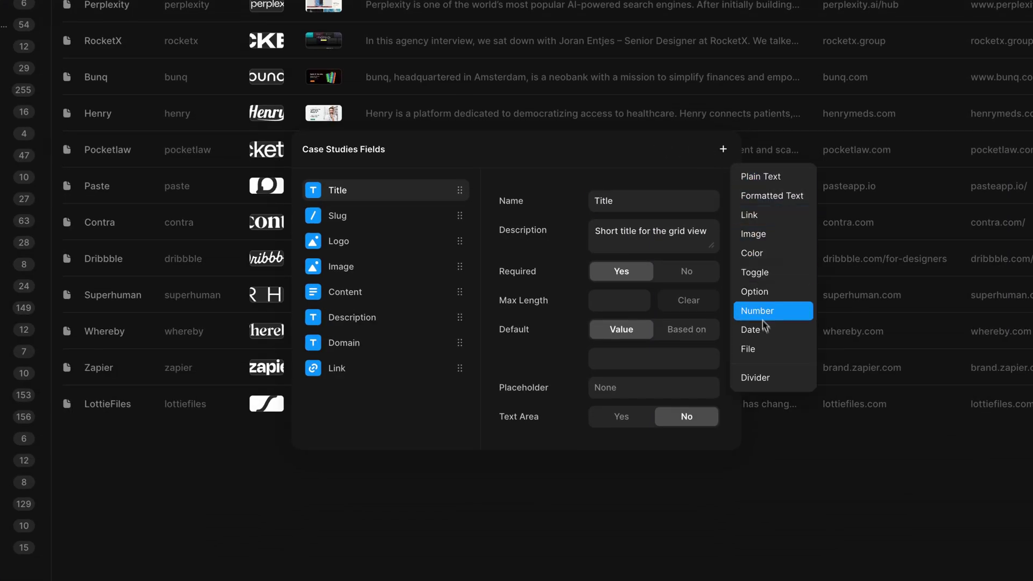
left_click(787, 380)
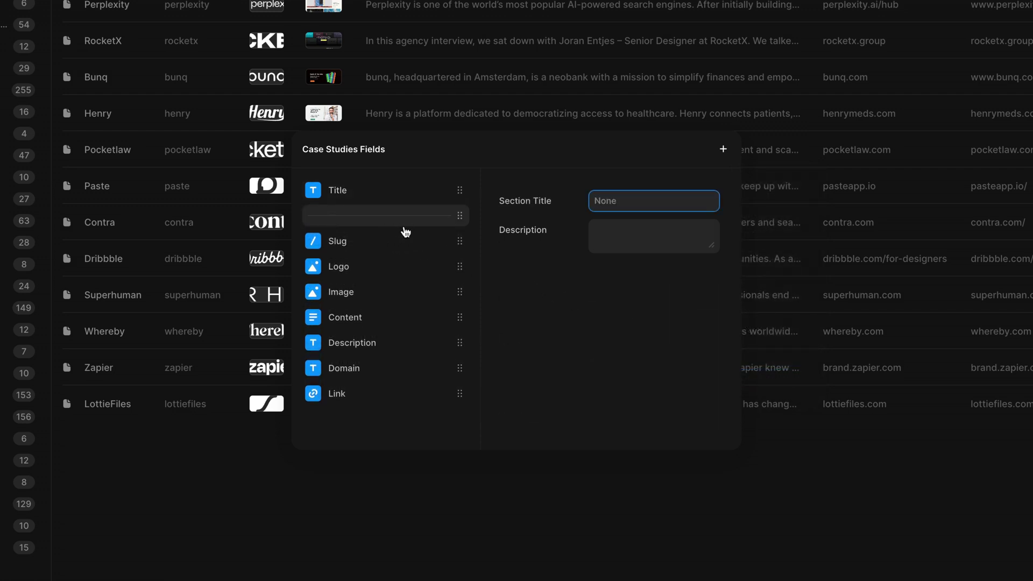
left_click_drag(460, 216, 458, 240)
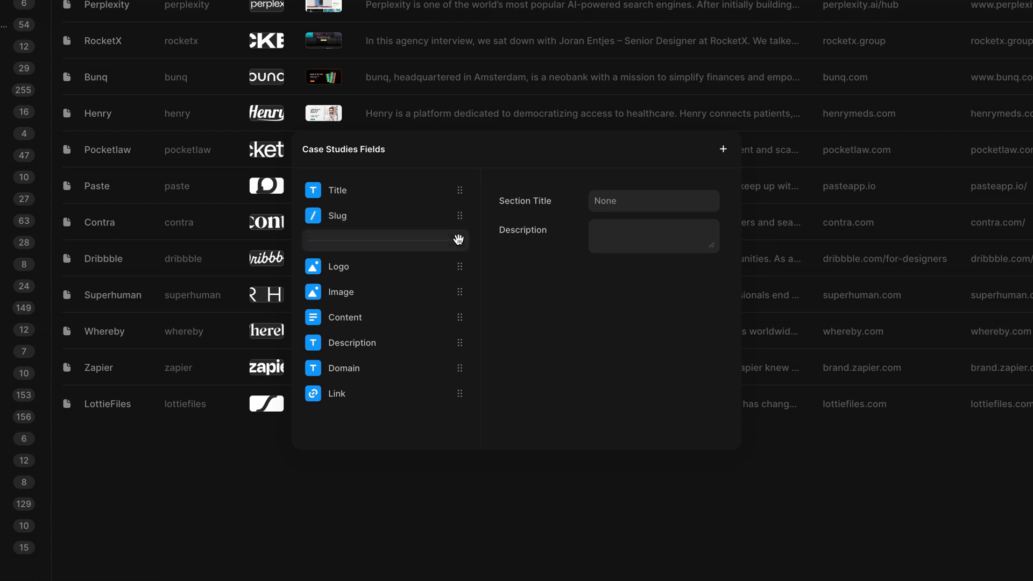
left_click(602, 201)
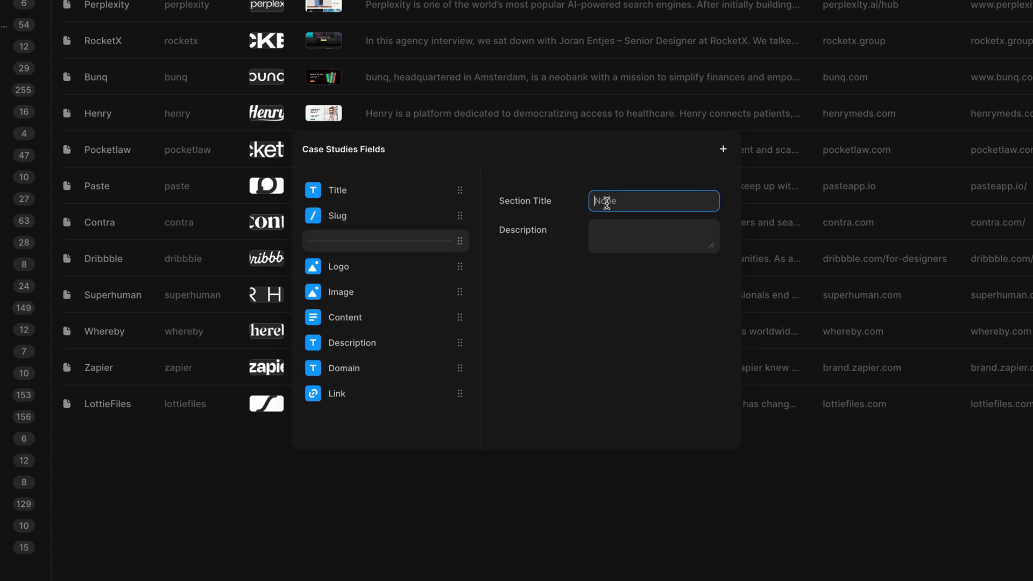
type("Visuals")
Step: Add a Case Study divider field and move it above Content
left_click(723, 149)
left_click(780, 370)
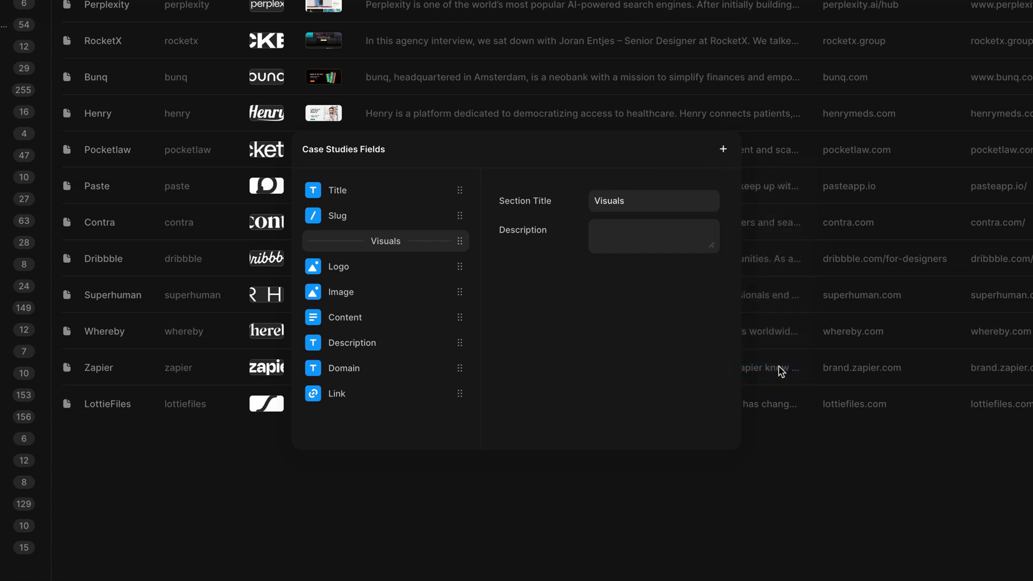
type("Case S")
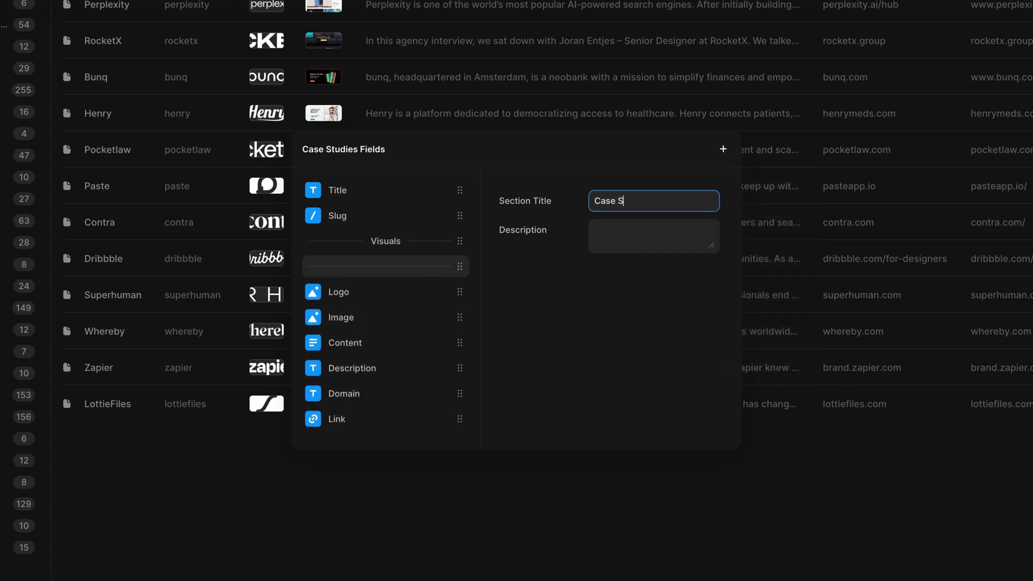
type("tudy")
left_click_drag(459, 267, 461, 326)
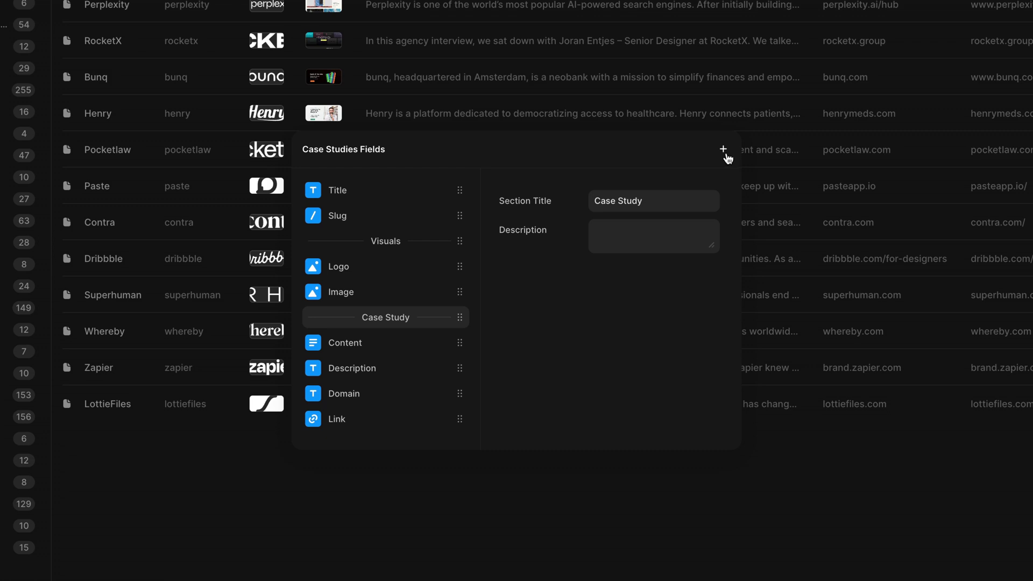
Step: Add an SEO divider field and move it down above Description
left_click(723, 149)
left_click(788, 382)
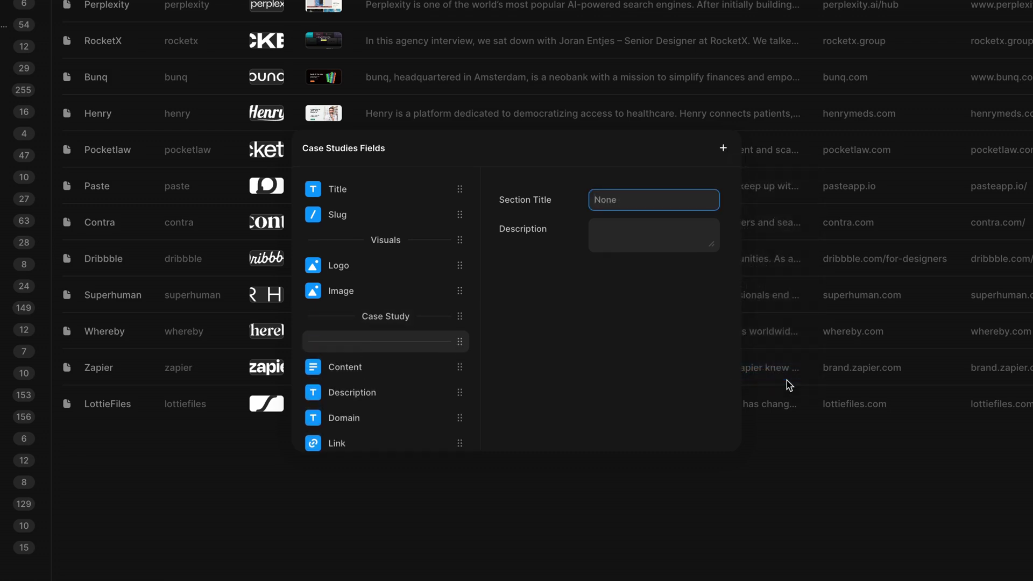
type("SEO")
left_click_drag(460, 342, 459, 366)
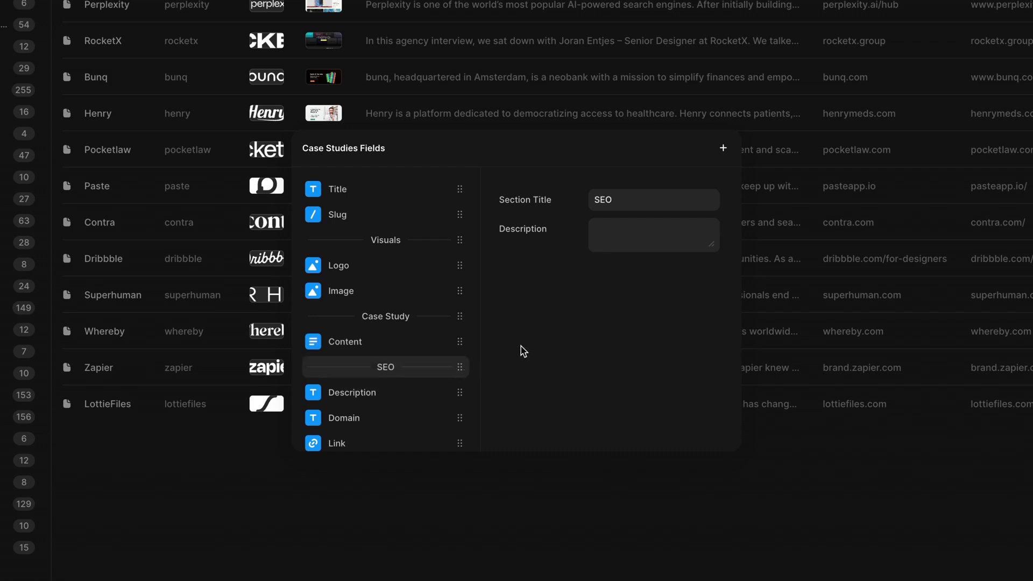
Step: After reviewing the Perplexity item, set the Title field's Max Length to 20 in Edit Fields
left_click(648, 555)
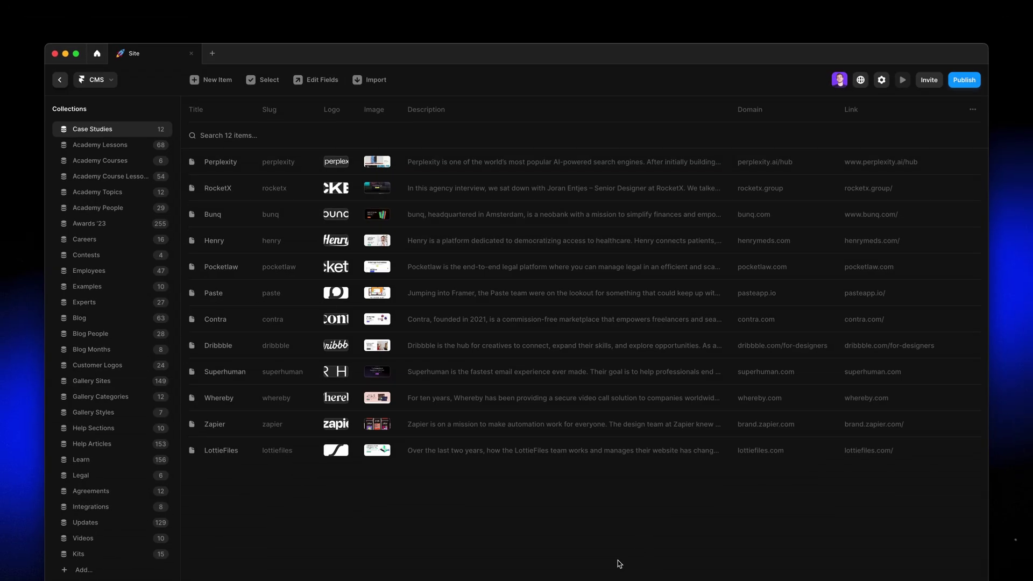
left_click(563, 164)
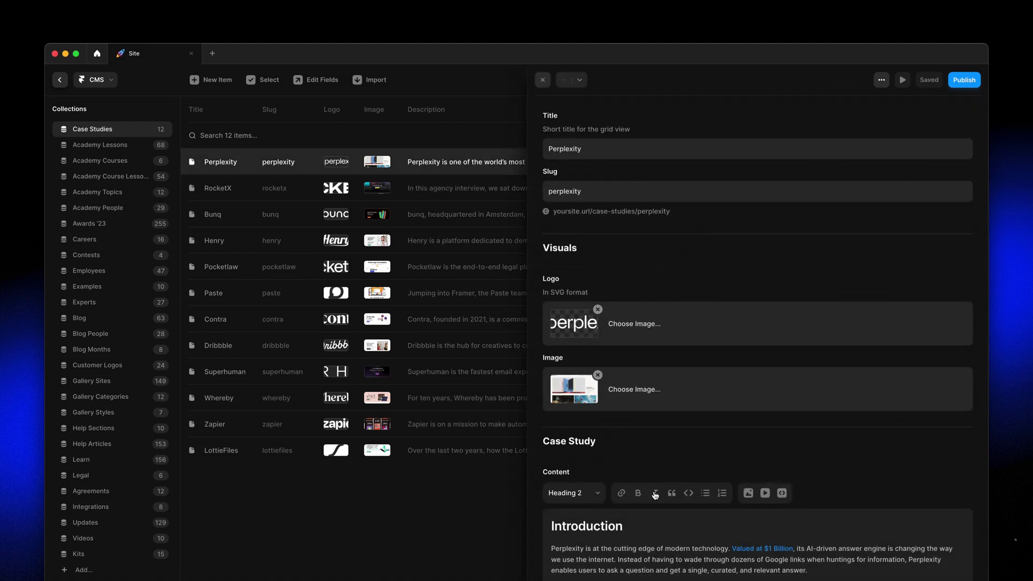
scroll(655, 495, "down", 20)
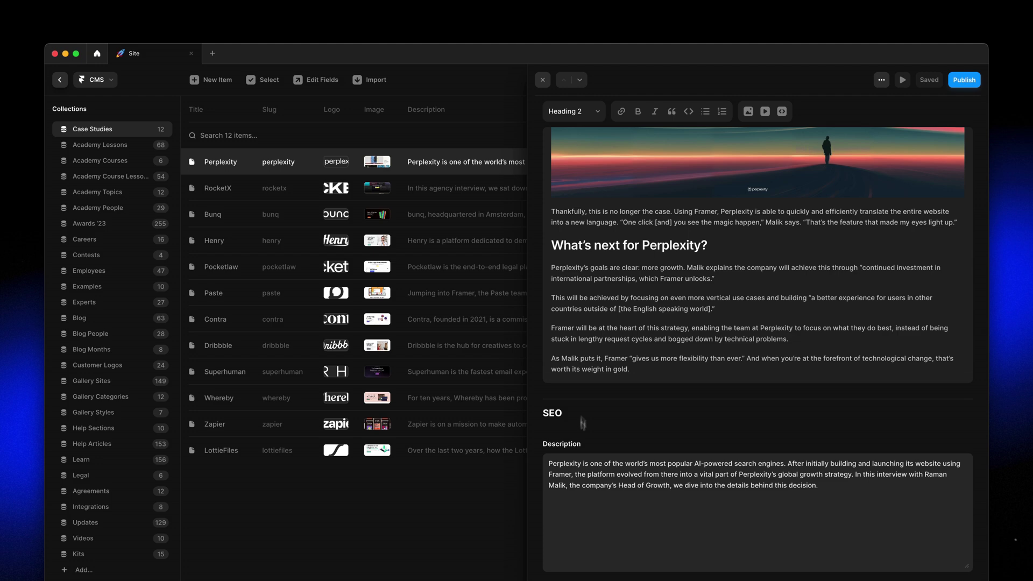
left_click(542, 80)
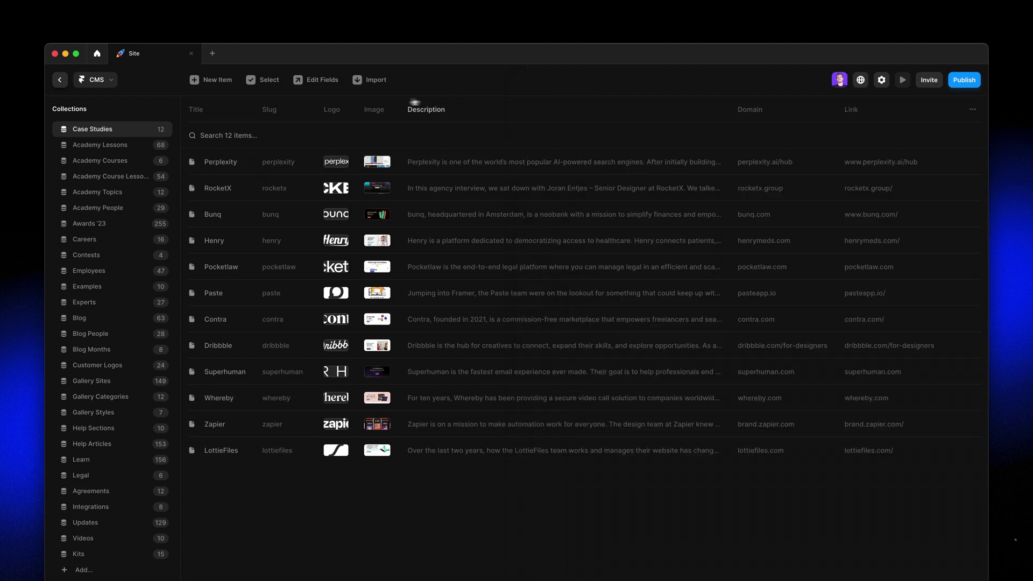
left_click(320, 81)
left_click(623, 292)
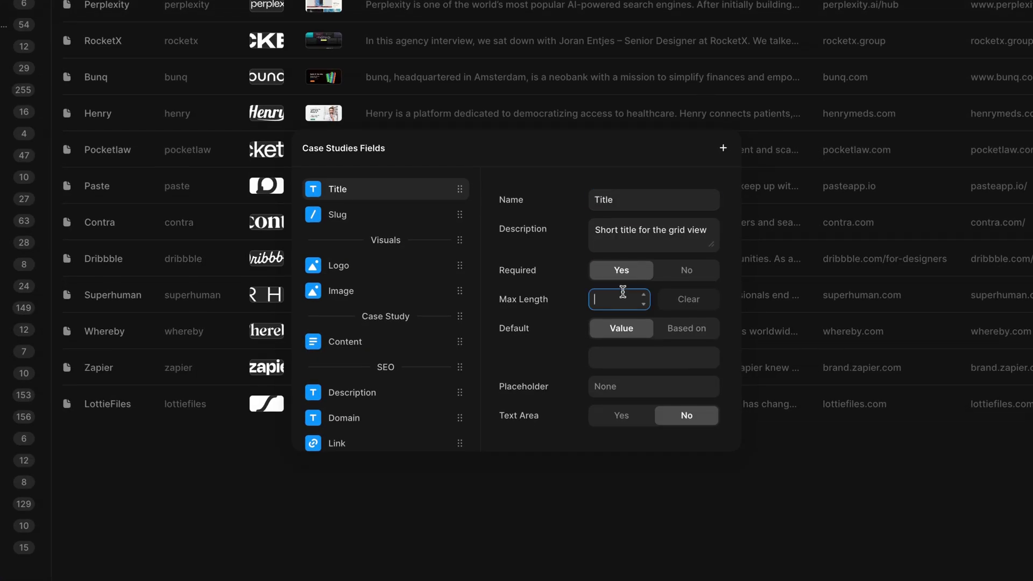
type("20")
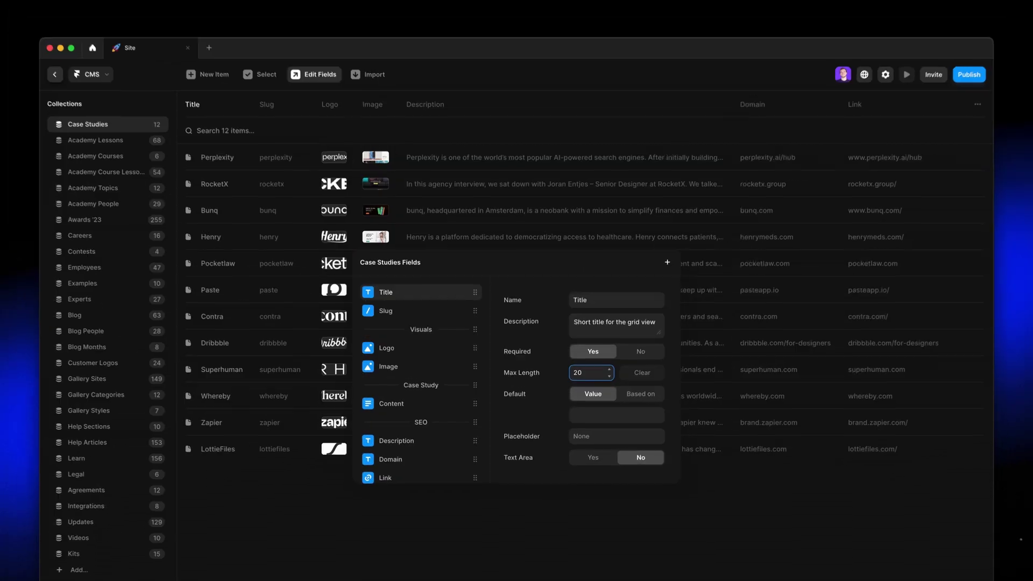
Step: Append 'Case Study' to the Perplexity title to trigger the 20-character warning, then trim it back to 'Perplexity'
left_click(525, 161)
left_click(525, 163)
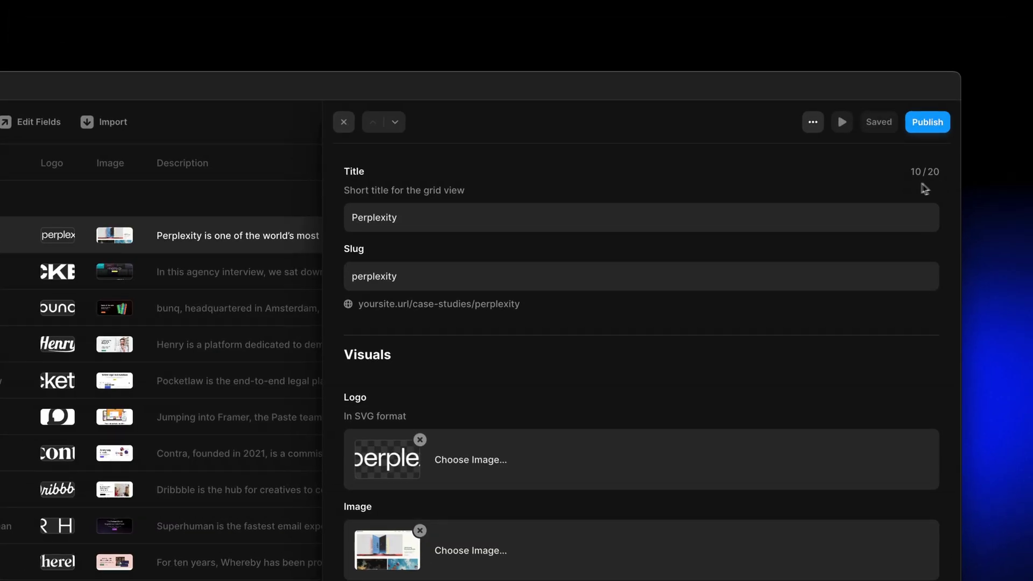
double_click(536, 218)
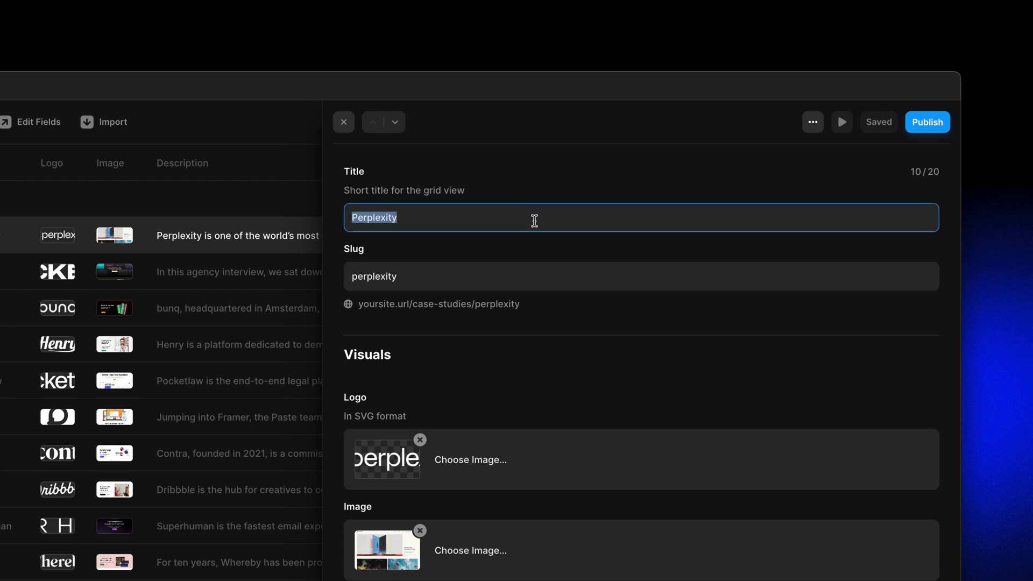
left_click(534, 220)
type("Case S")
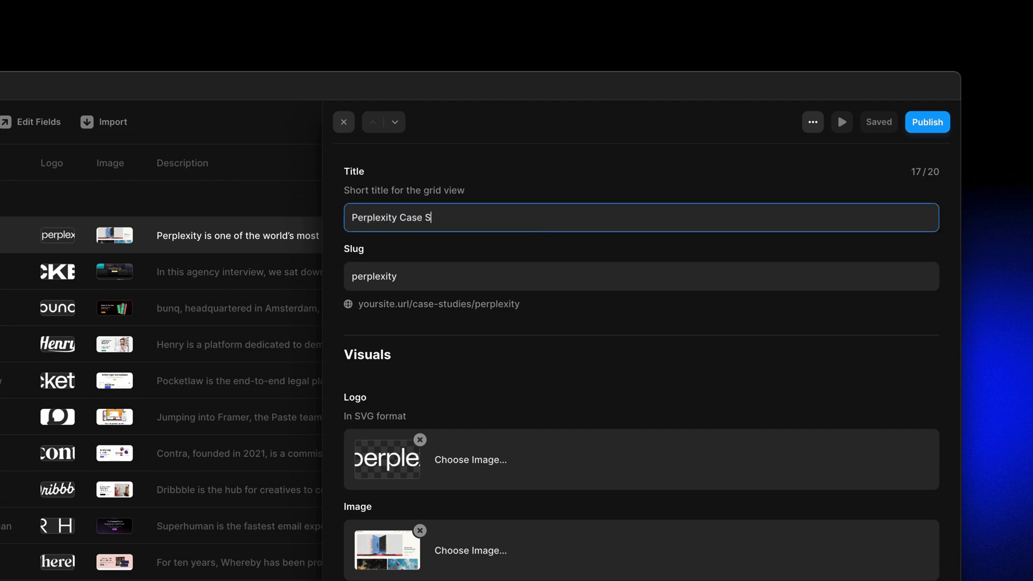
type("tudy")
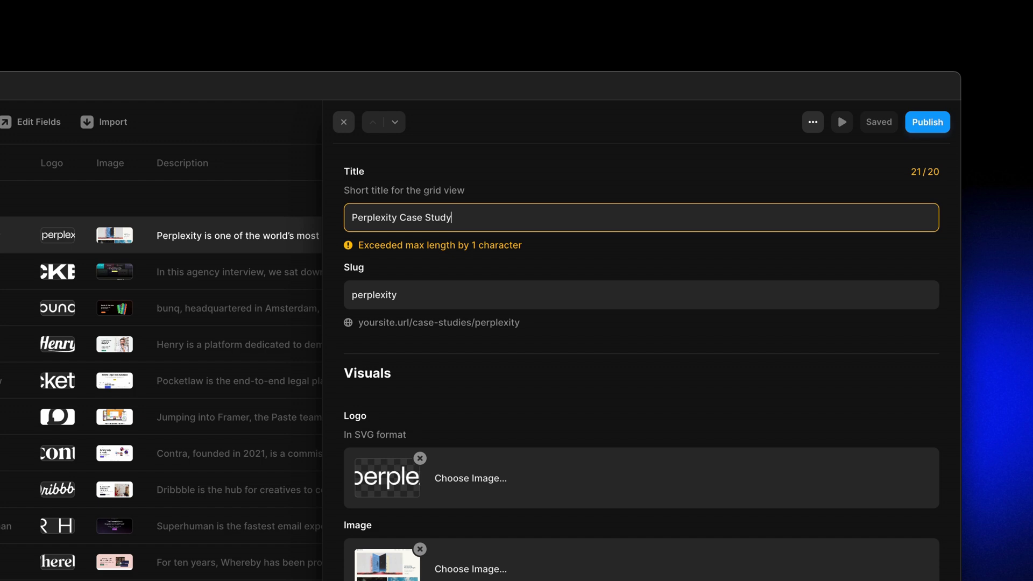
key("BackSpace")
key("BackSpace")
key("BackSpace")
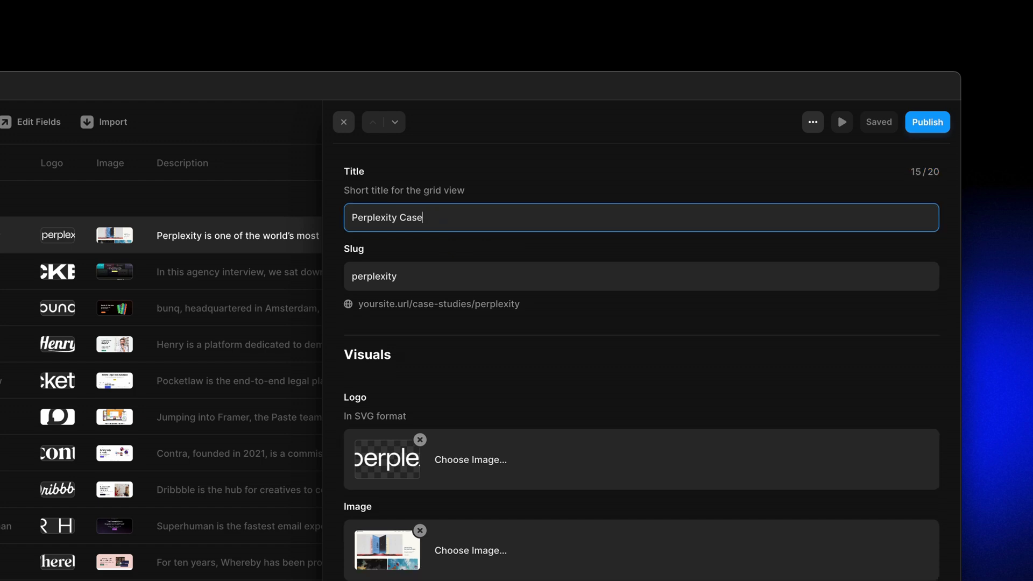
key("BackSpace")
key("BackSpace")
key("BackSpace")
key("BackSpace")
left_click(567, 167)
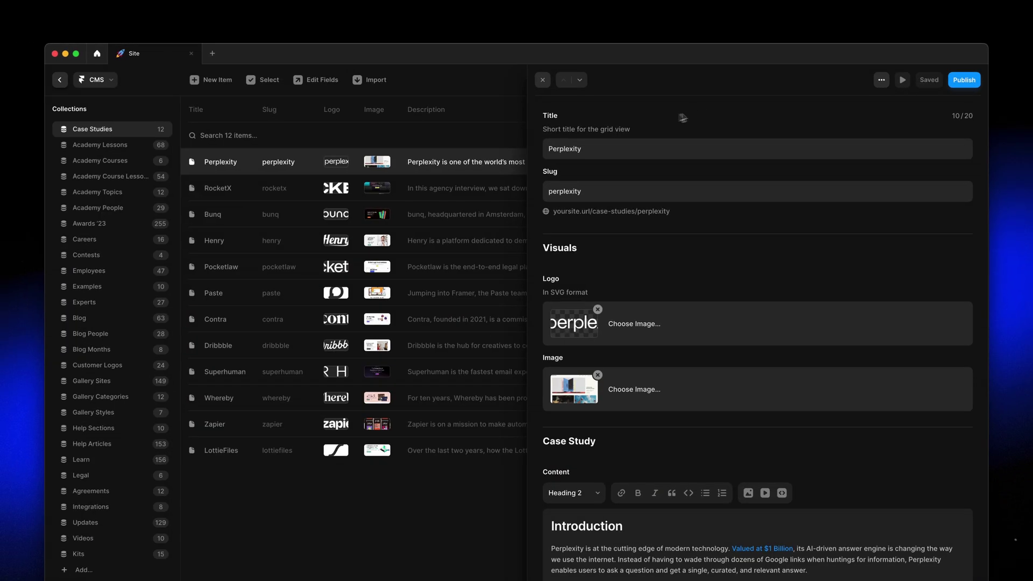
Step: Sort the Case Studies collection by the Title column from A to Z
left_click(543, 81)
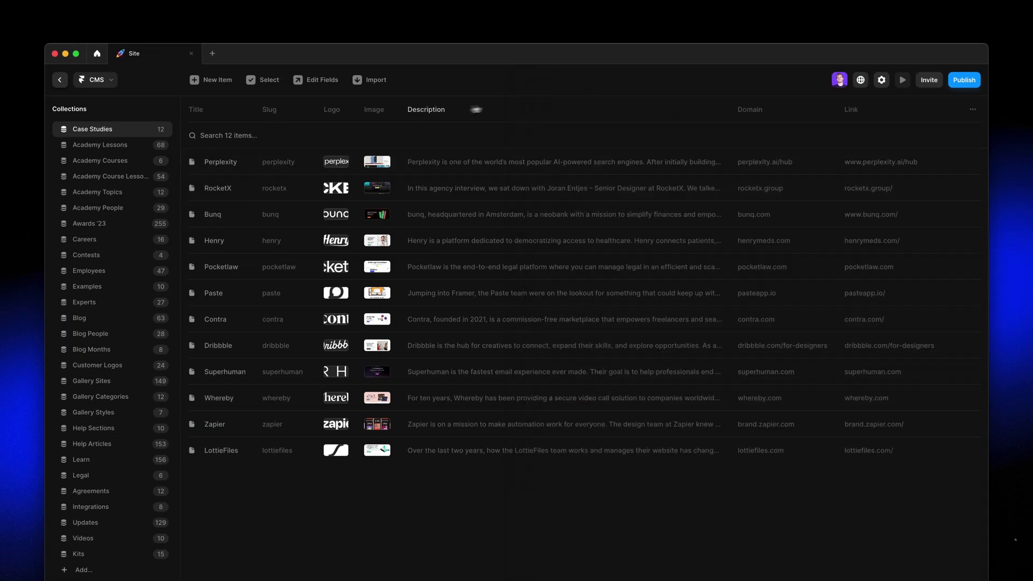
left_click(209, 120)
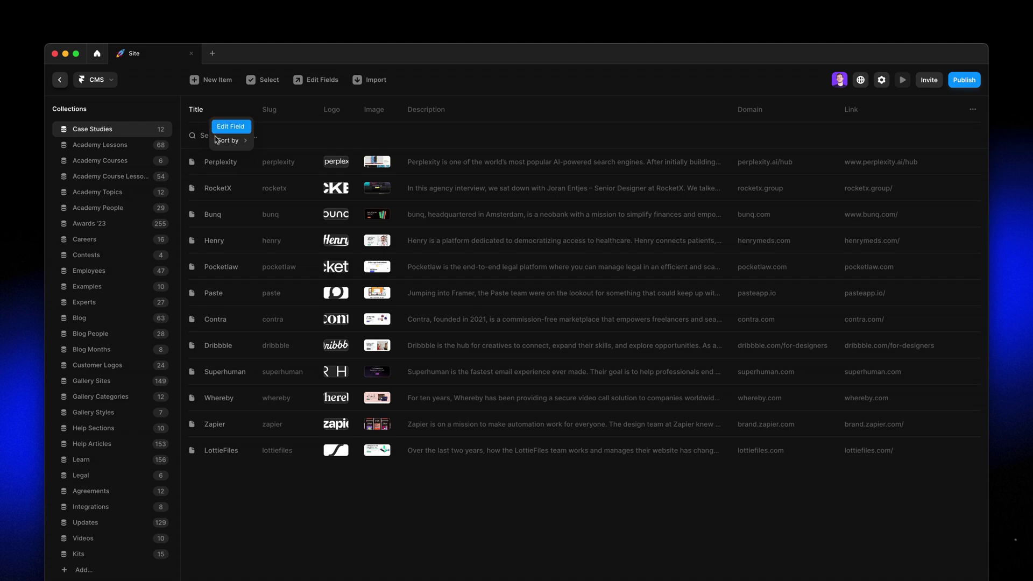
mouse_move(231, 139)
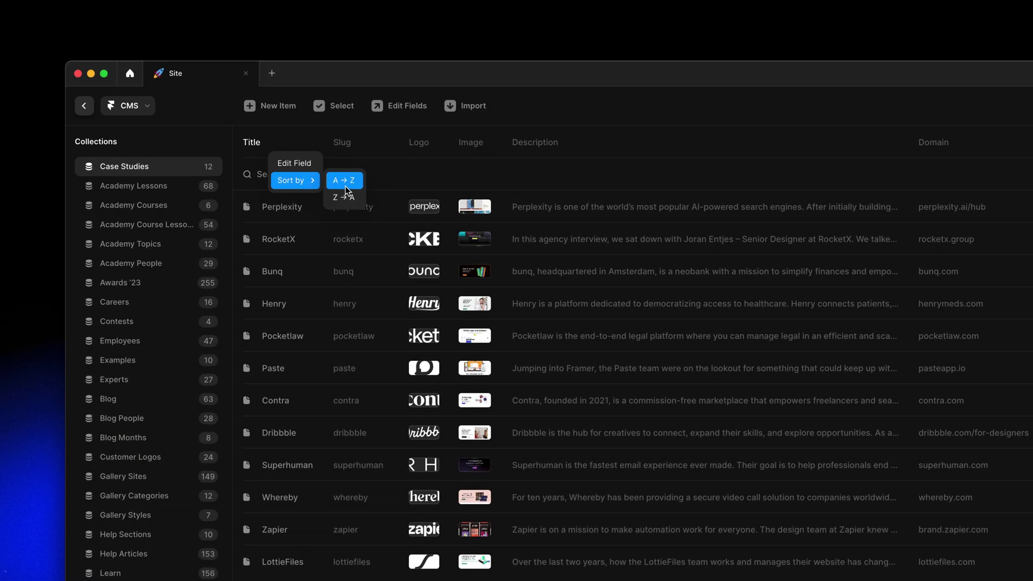
left_click(345, 189)
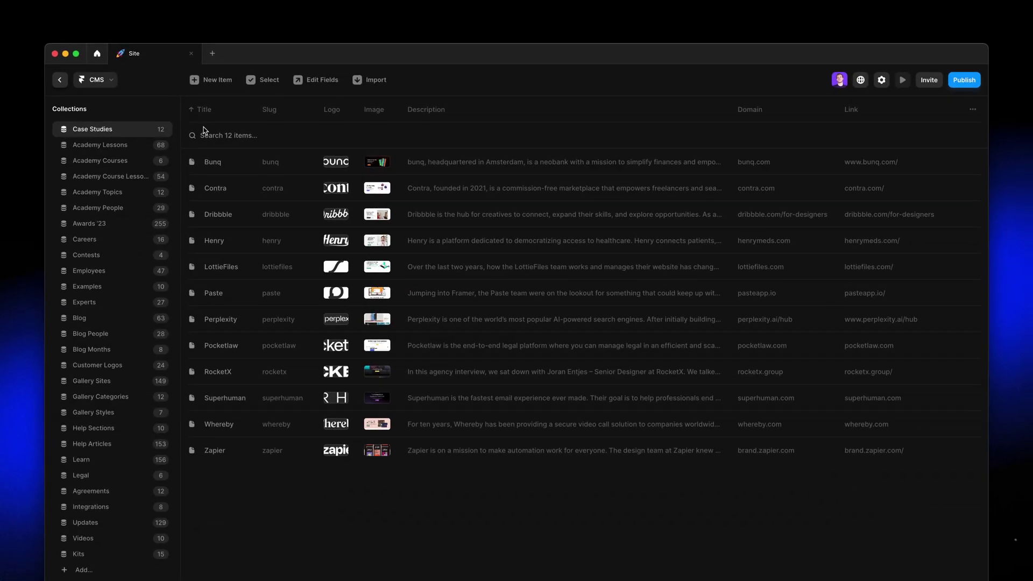
Step: Create a new case-study item titled Festina, save it and close the editor
left_click(221, 83)
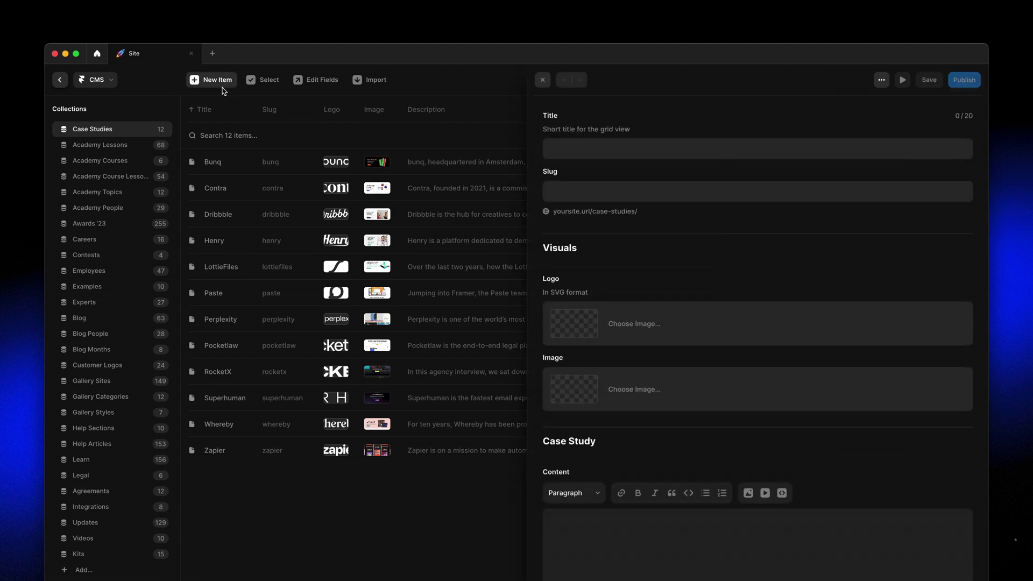
type("Festina")
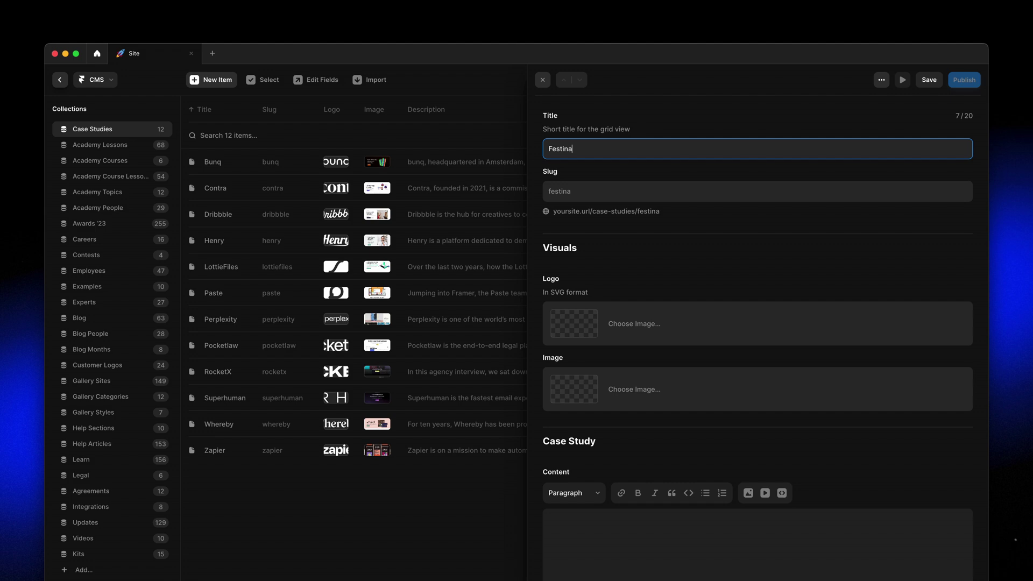
key("Return")
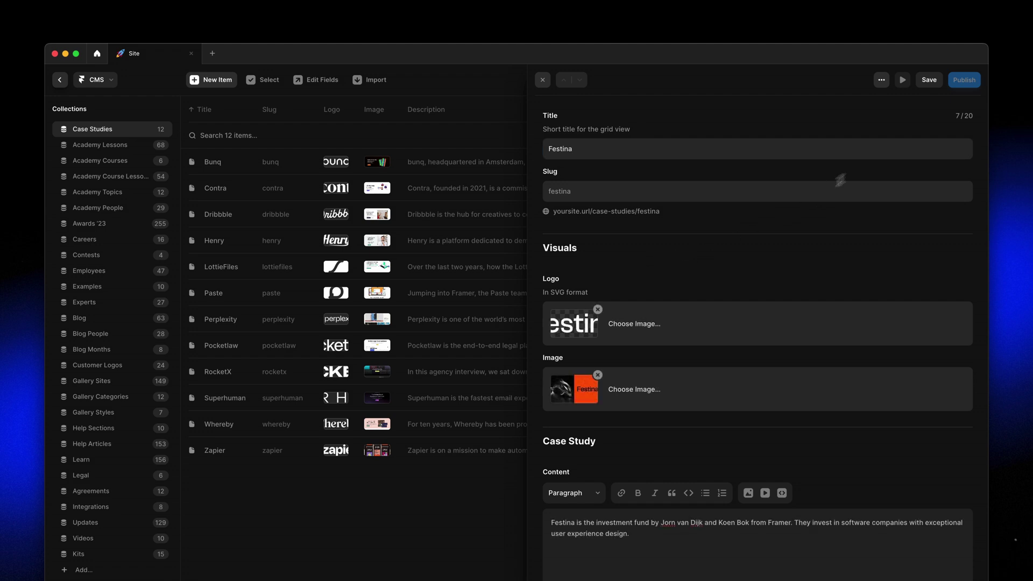
left_click(930, 86)
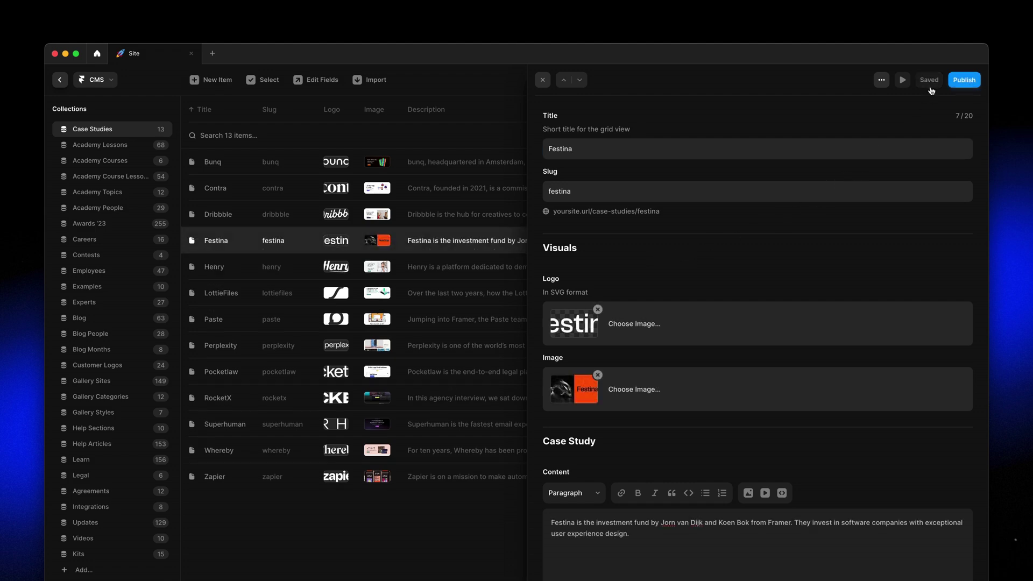
key("Escape")
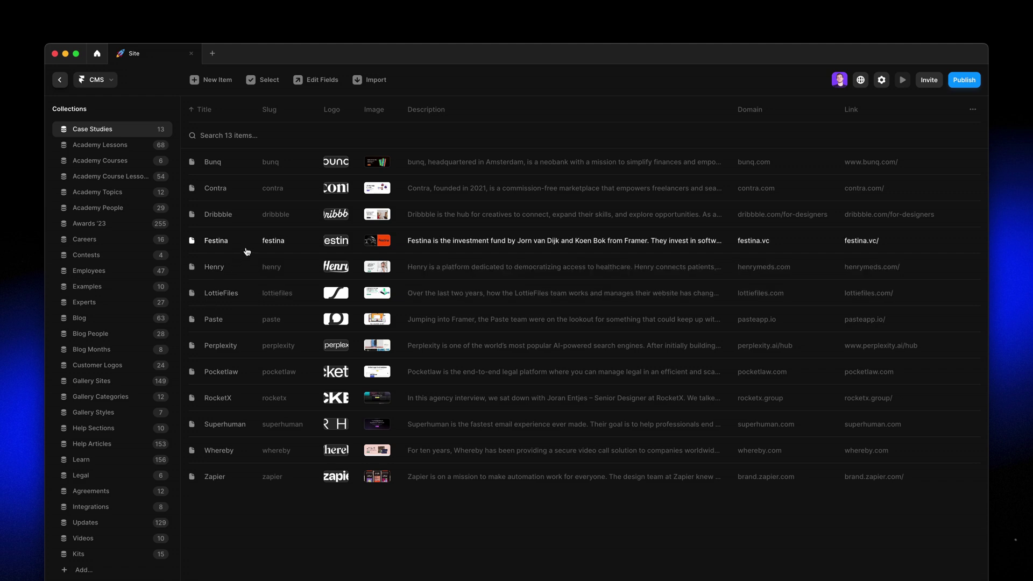
Step: Drag the Festina row to the top of the table and confirm Sort Manually
left_click_drag(247, 252, 254, 171)
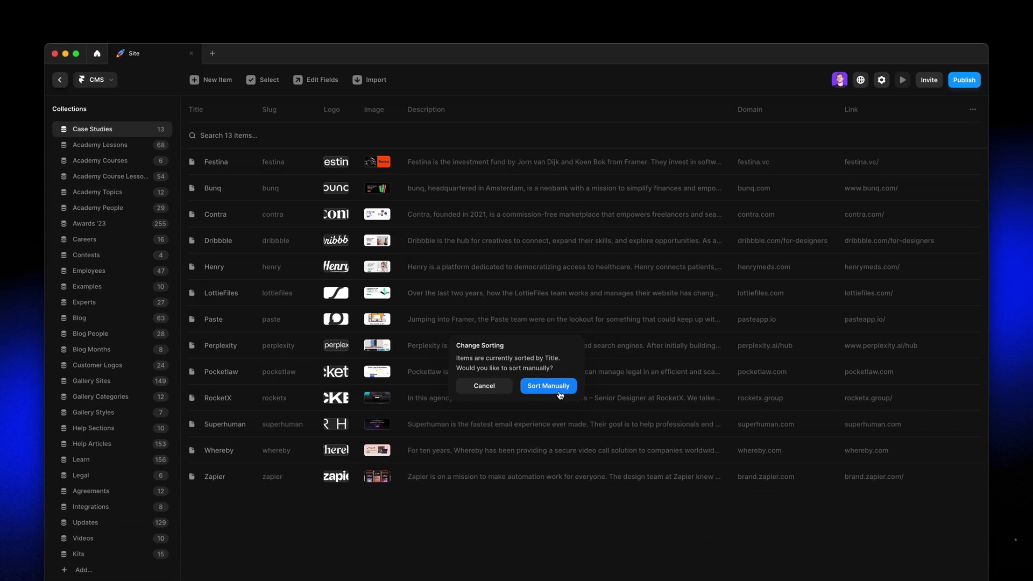
left_click(578, 342)
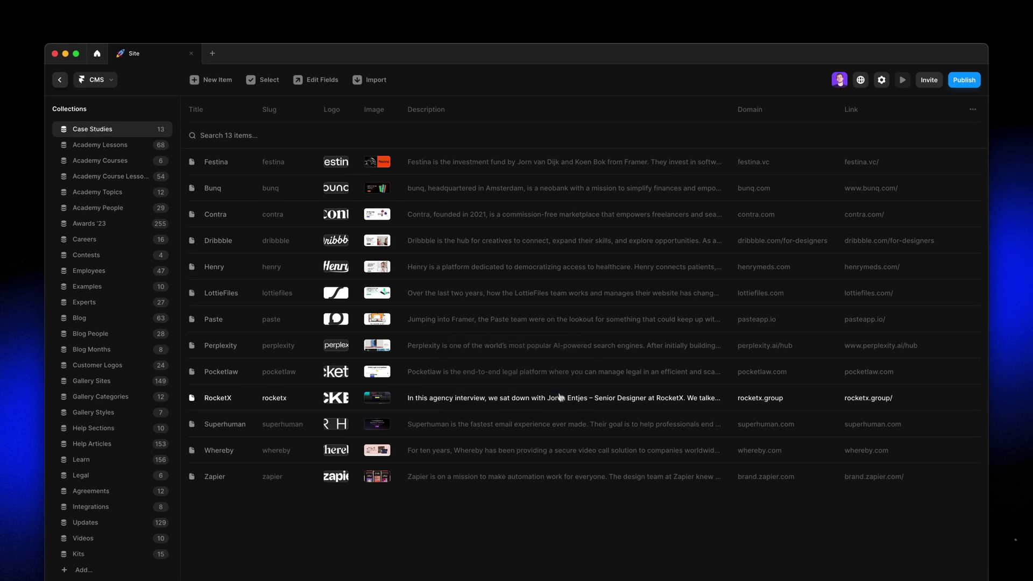